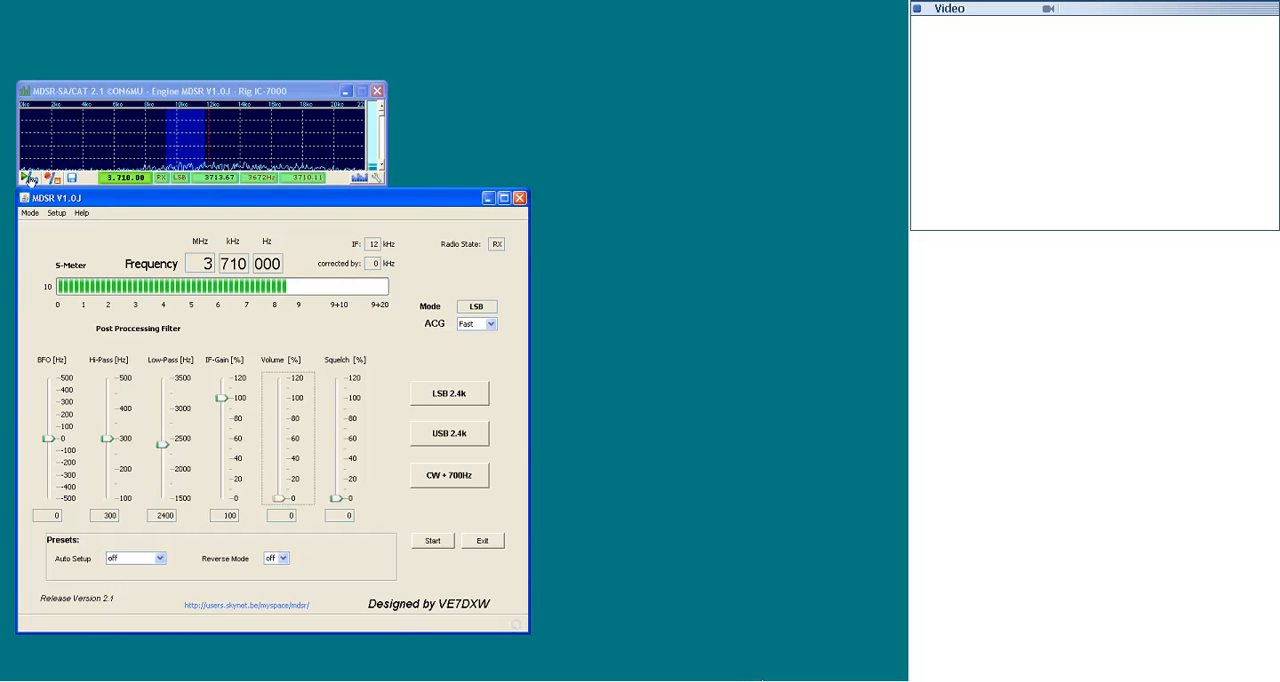
- Open the WAV-Player, enable Key Rig when Playing, and close the player
click(30, 178)
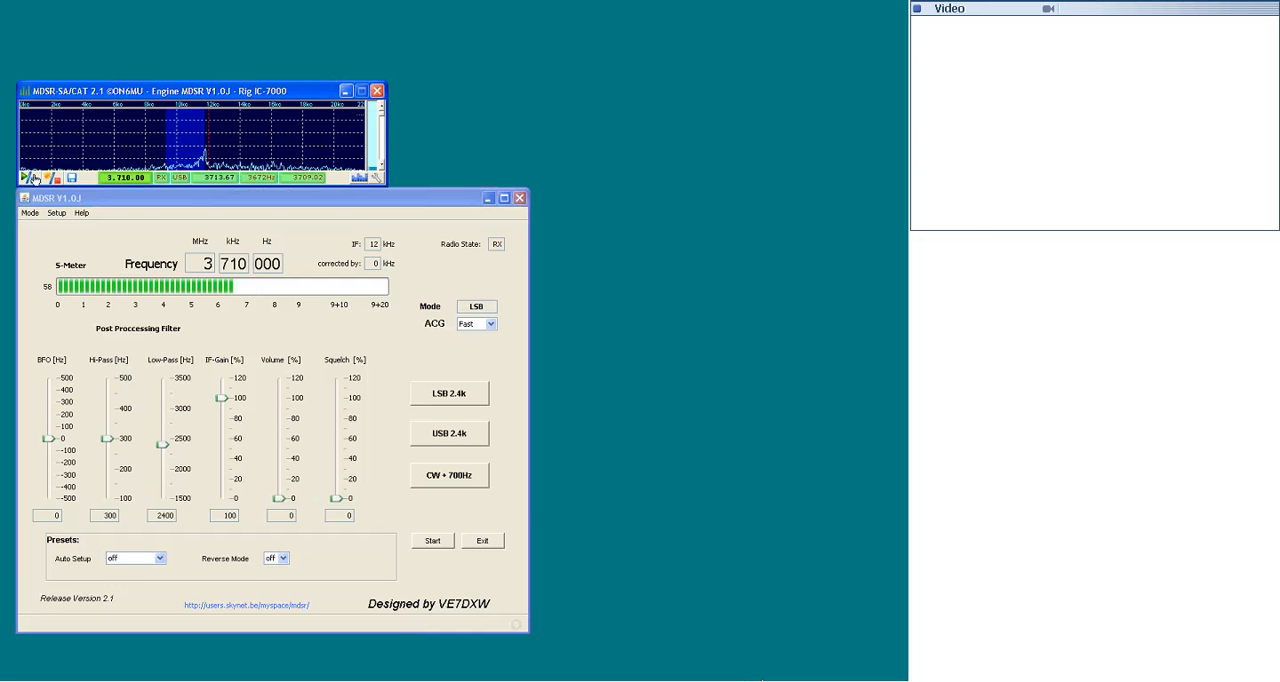
click(55, 178)
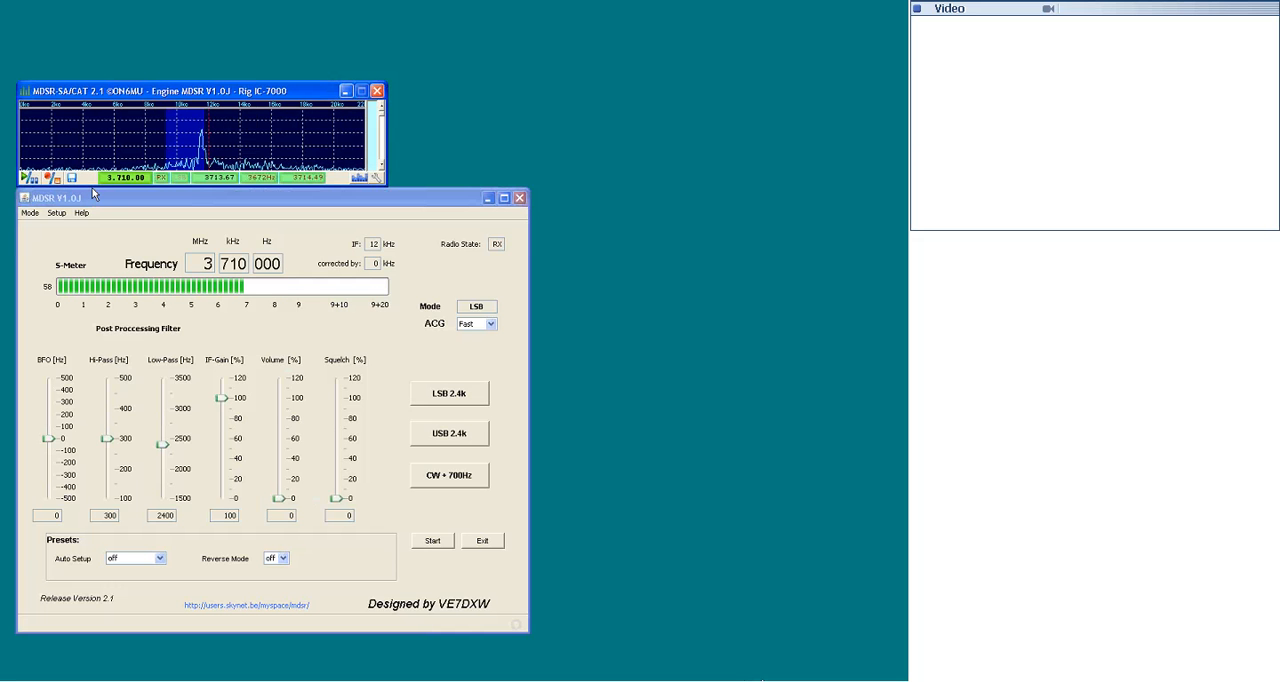
click(29, 178)
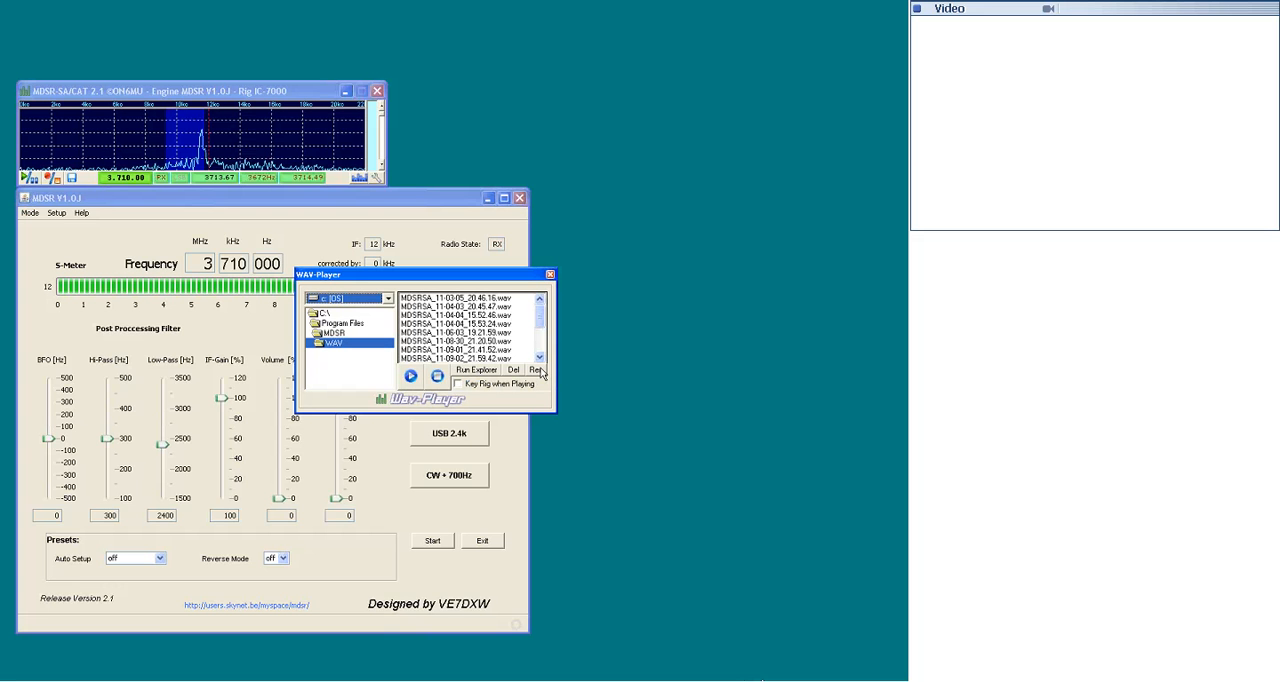
click(458, 387)
click(458, 387)
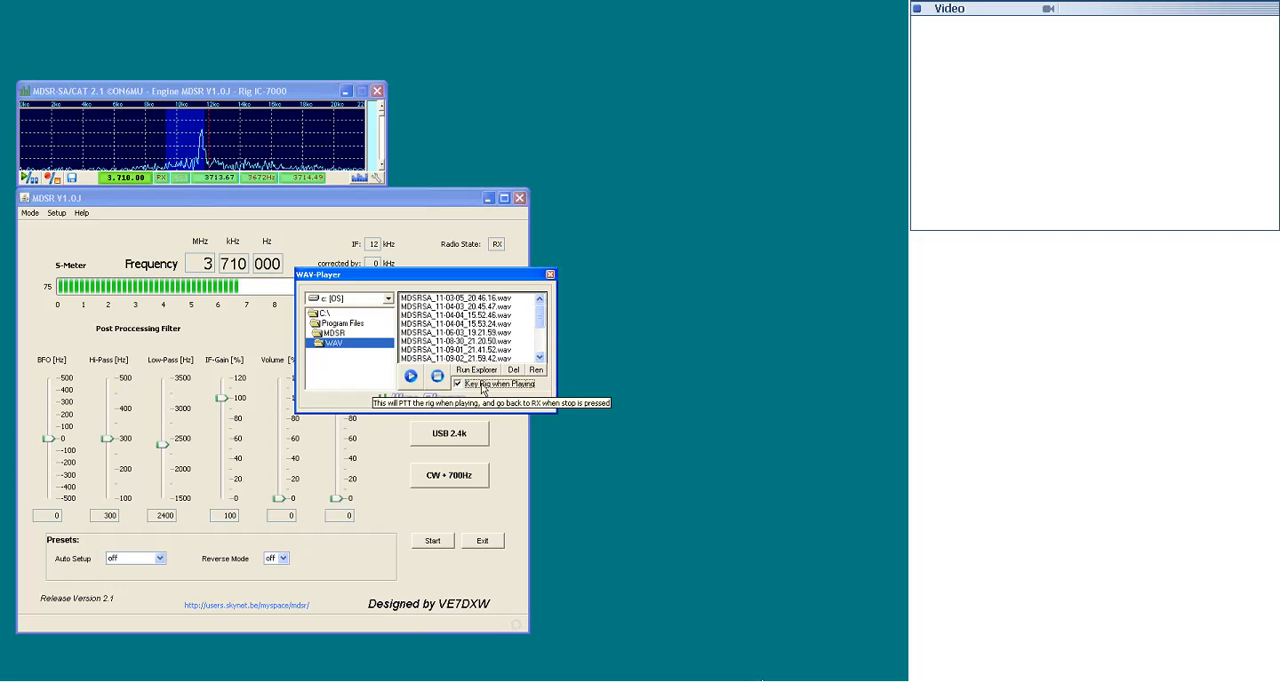
click(550, 275)
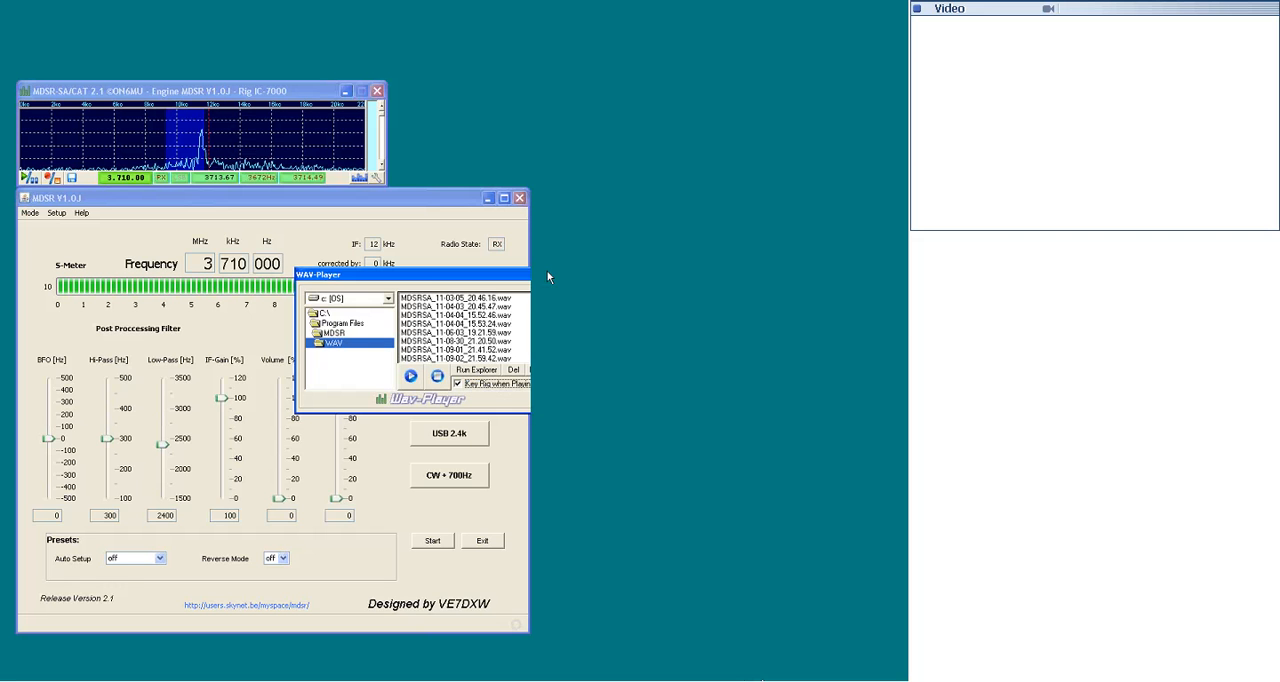
- Open the Profile Manager, look at the saved Icom7000 profile and the profile options, and close the manager
click(56, 213)
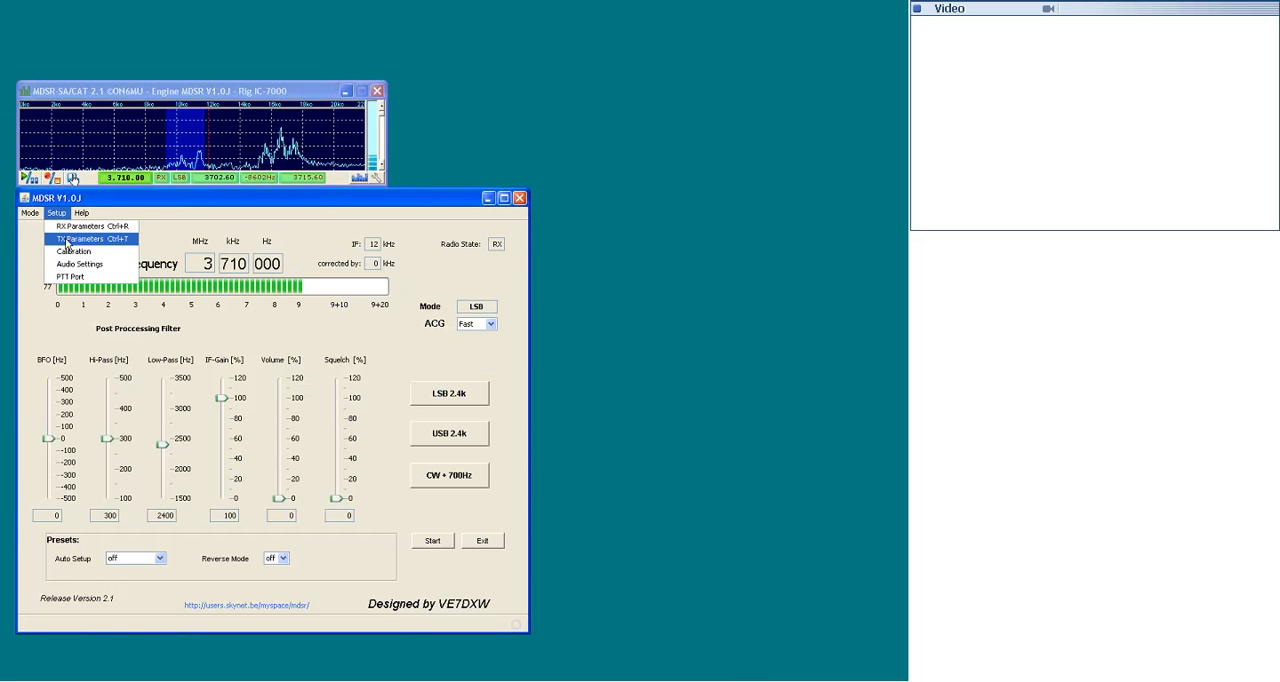
click(72, 177)
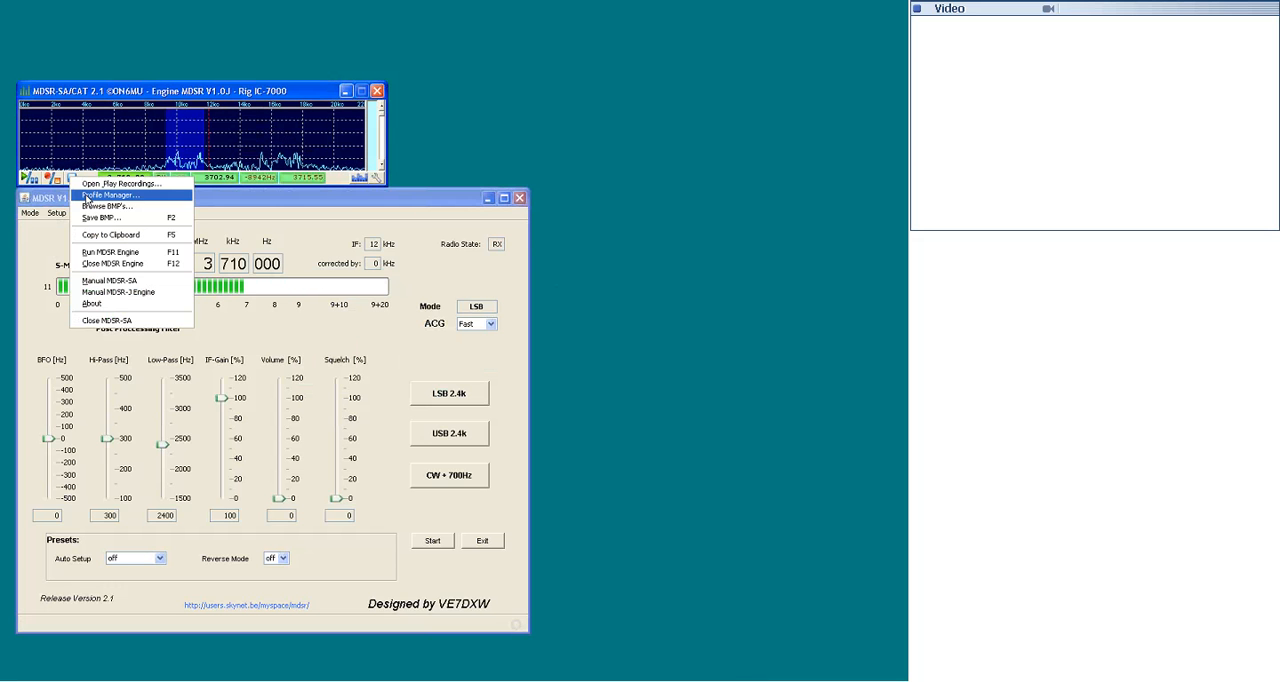
click(86, 196)
click(120, 127)
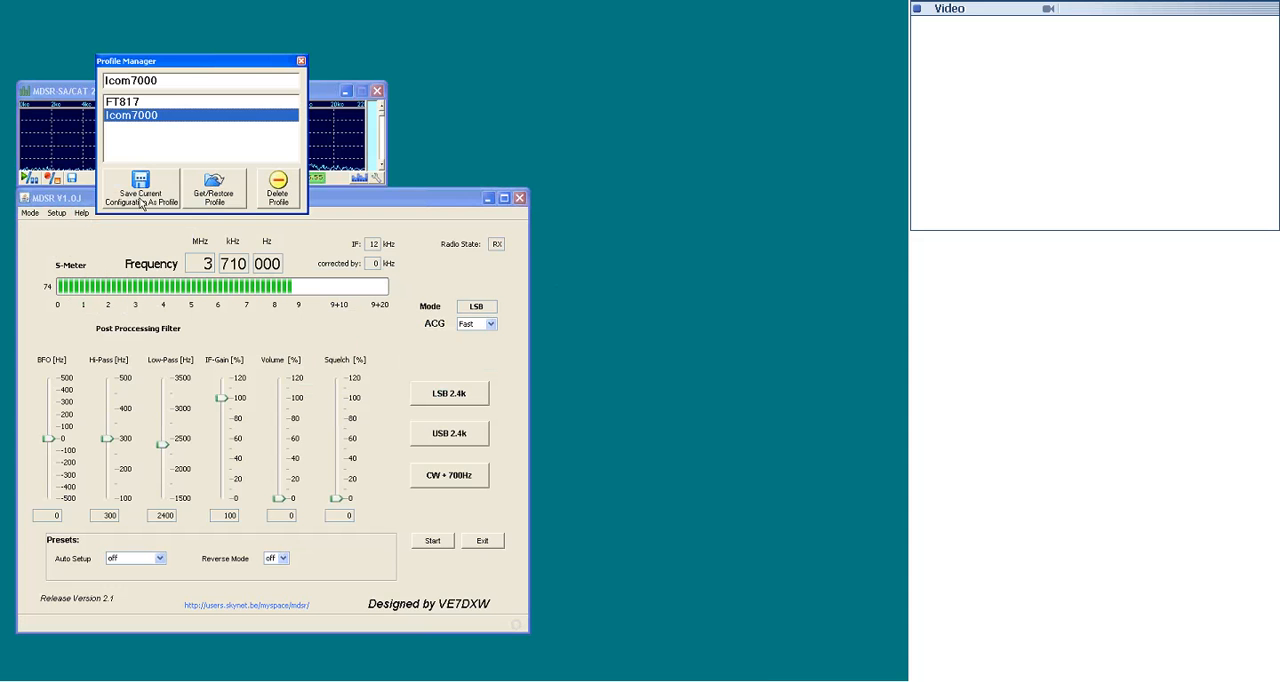
click(282, 196)
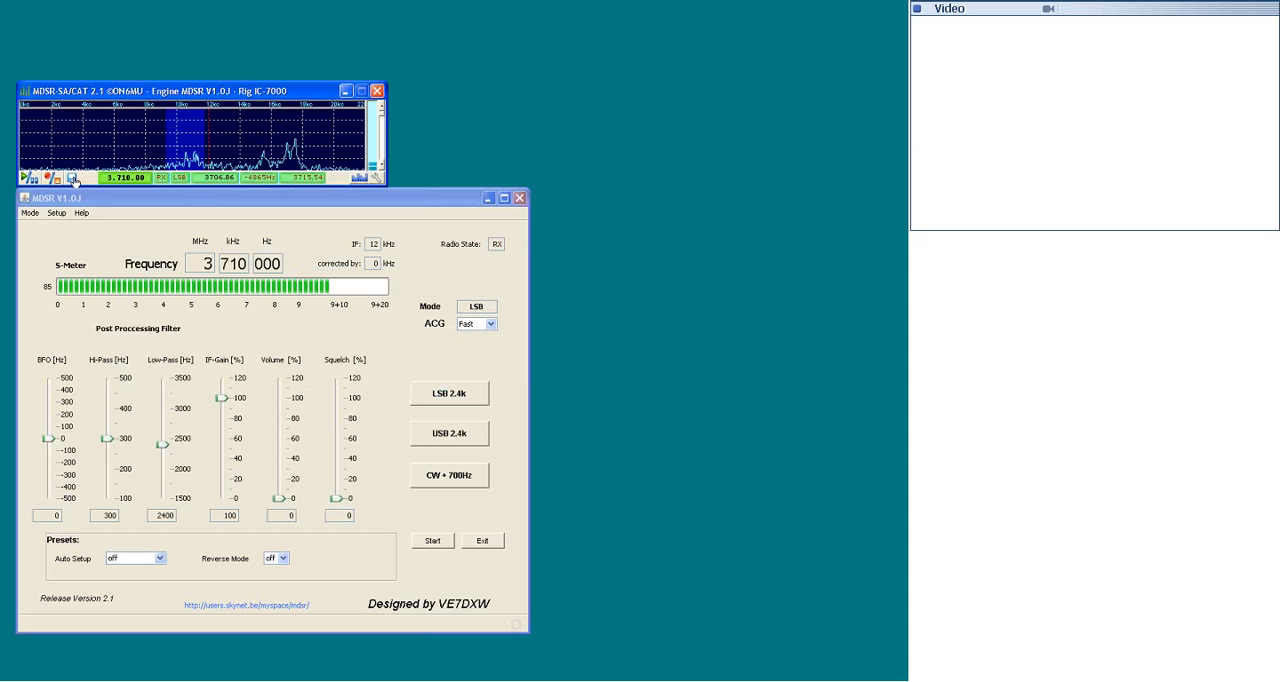
click(74, 180)
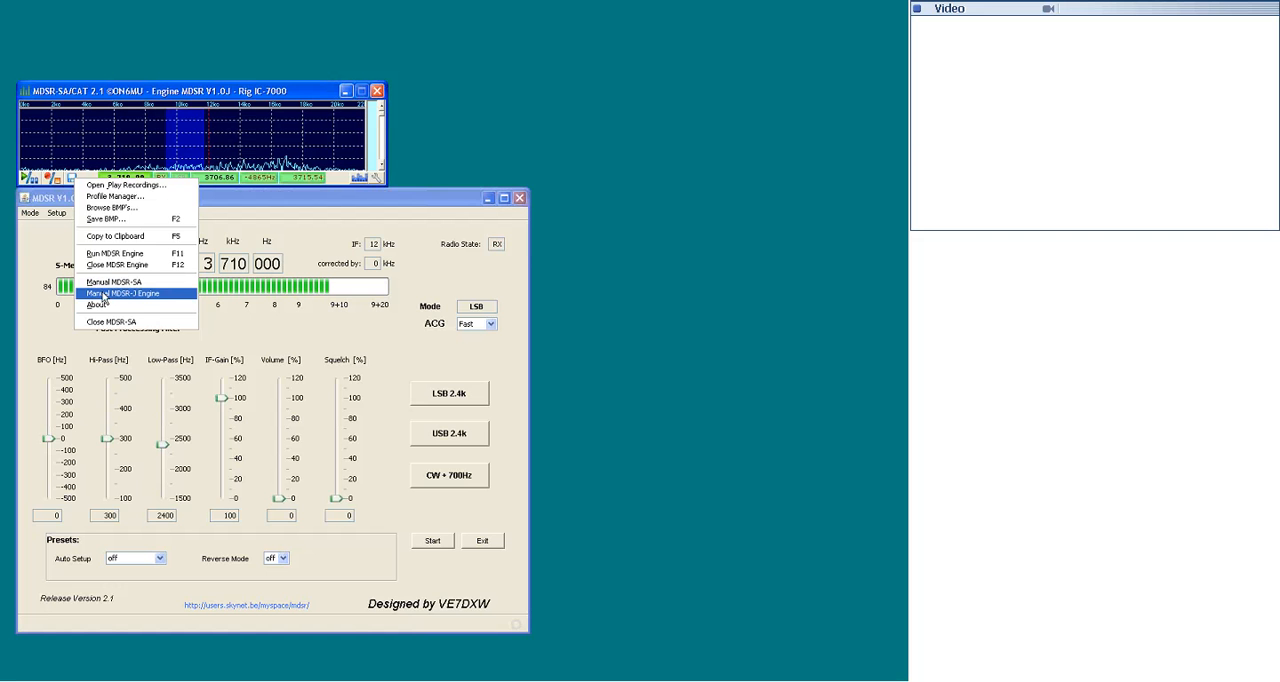
click(97, 174)
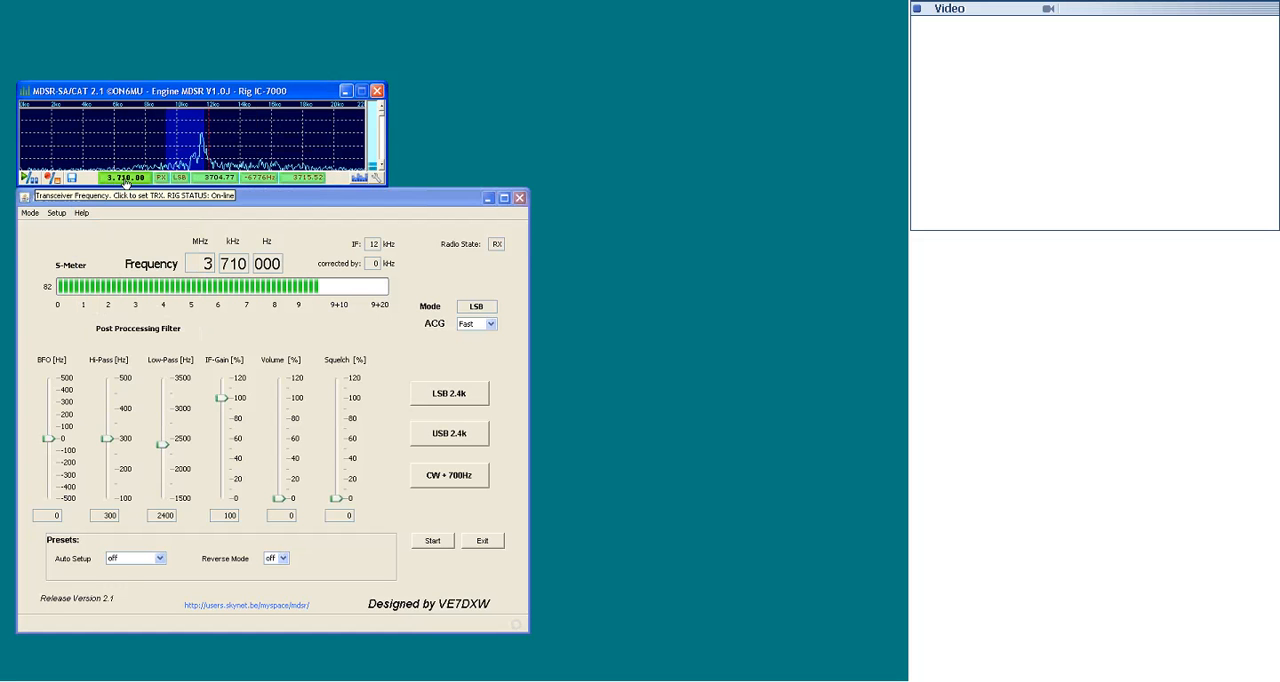
- Open the dialog for entering a custom rig frequency in kHz and dismiss it
click(126, 180)
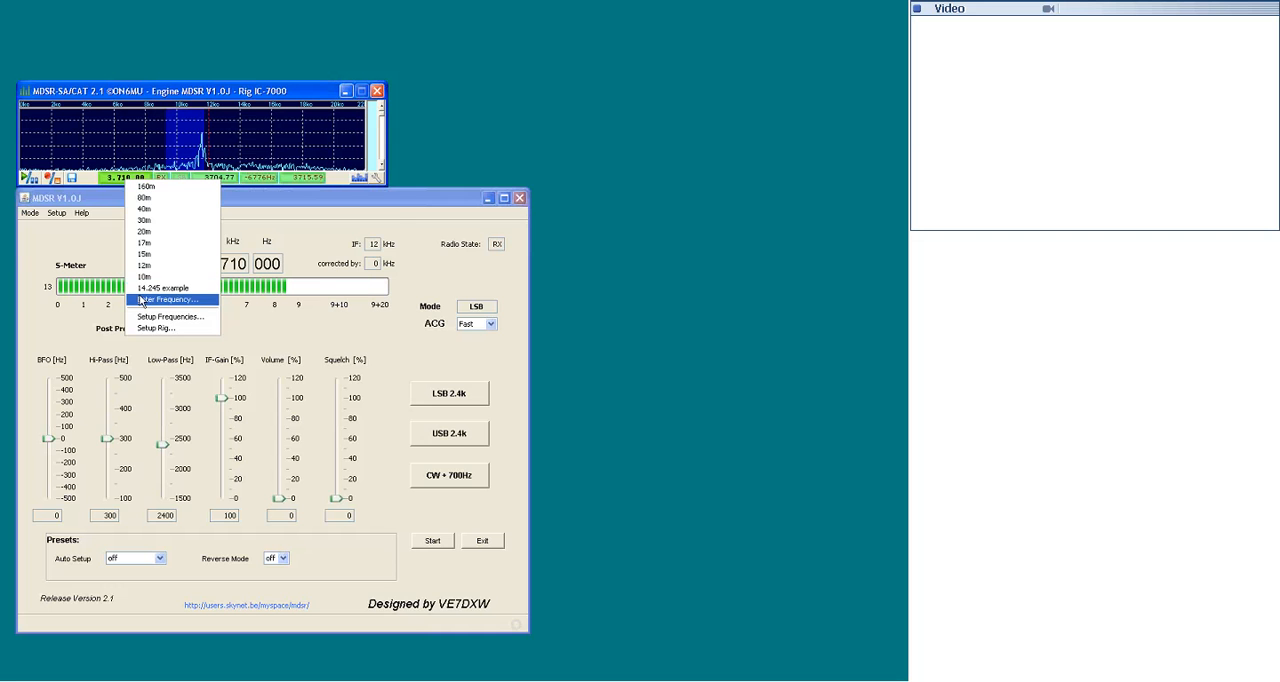
click(141, 301)
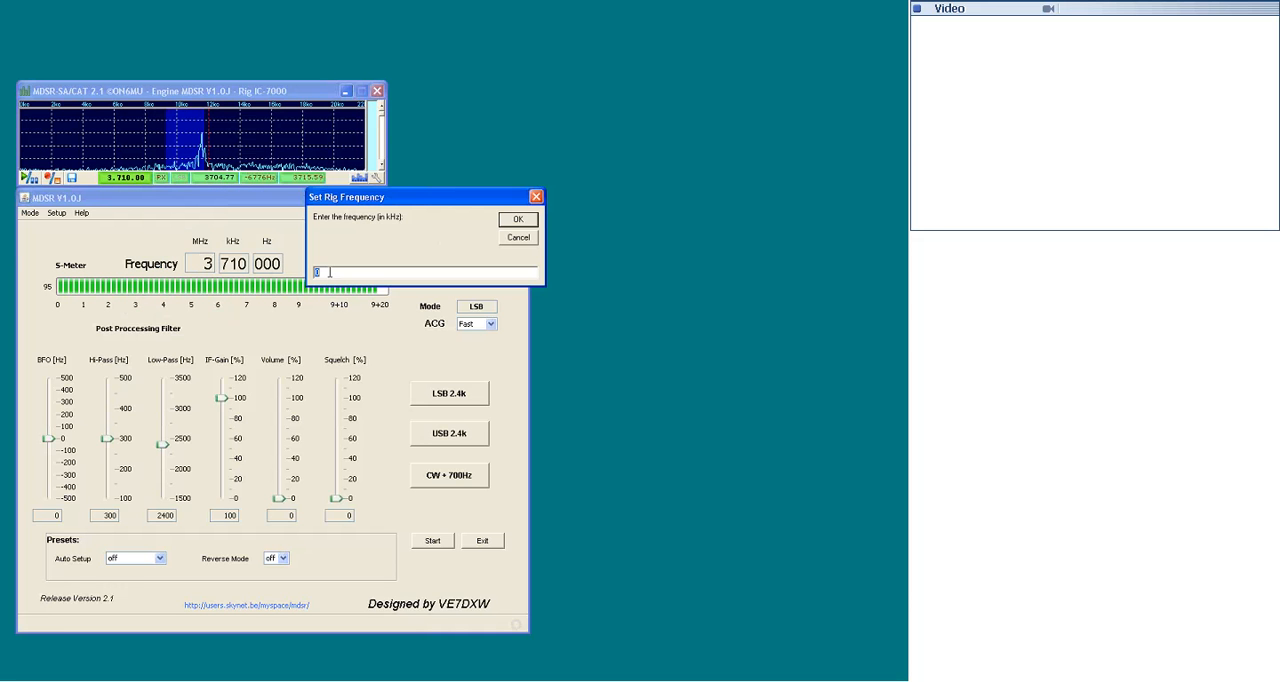
click(516, 238)
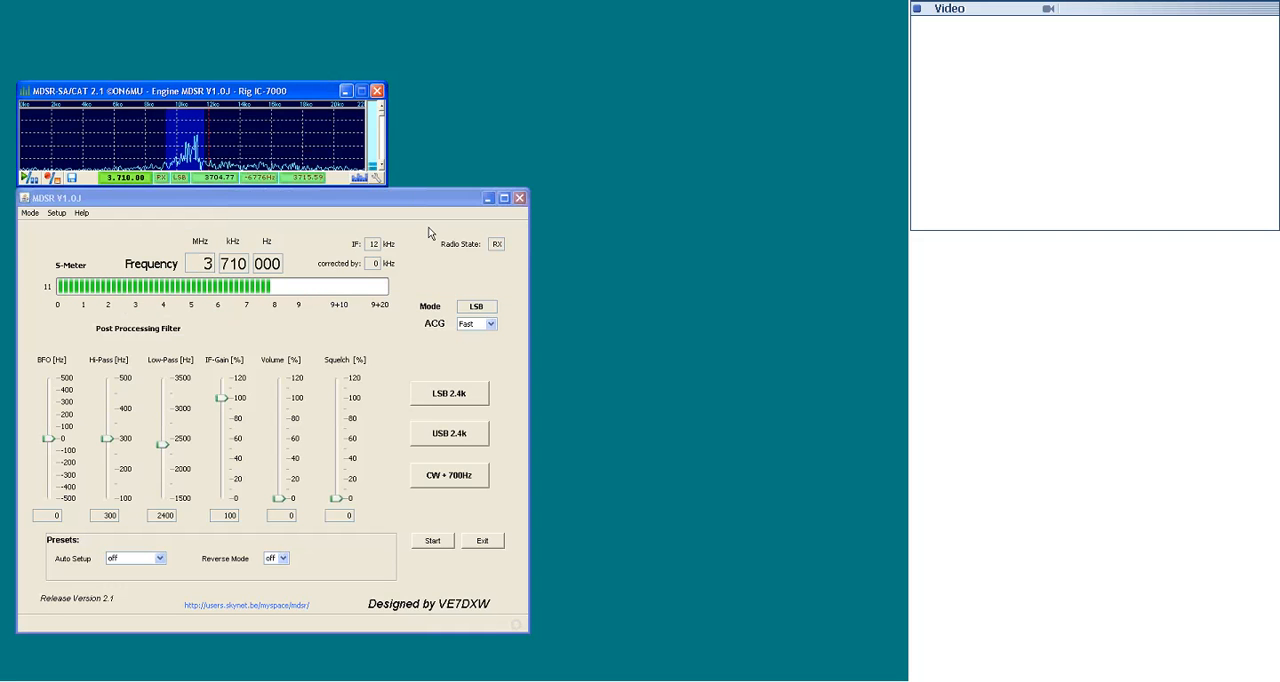
click(56, 213)
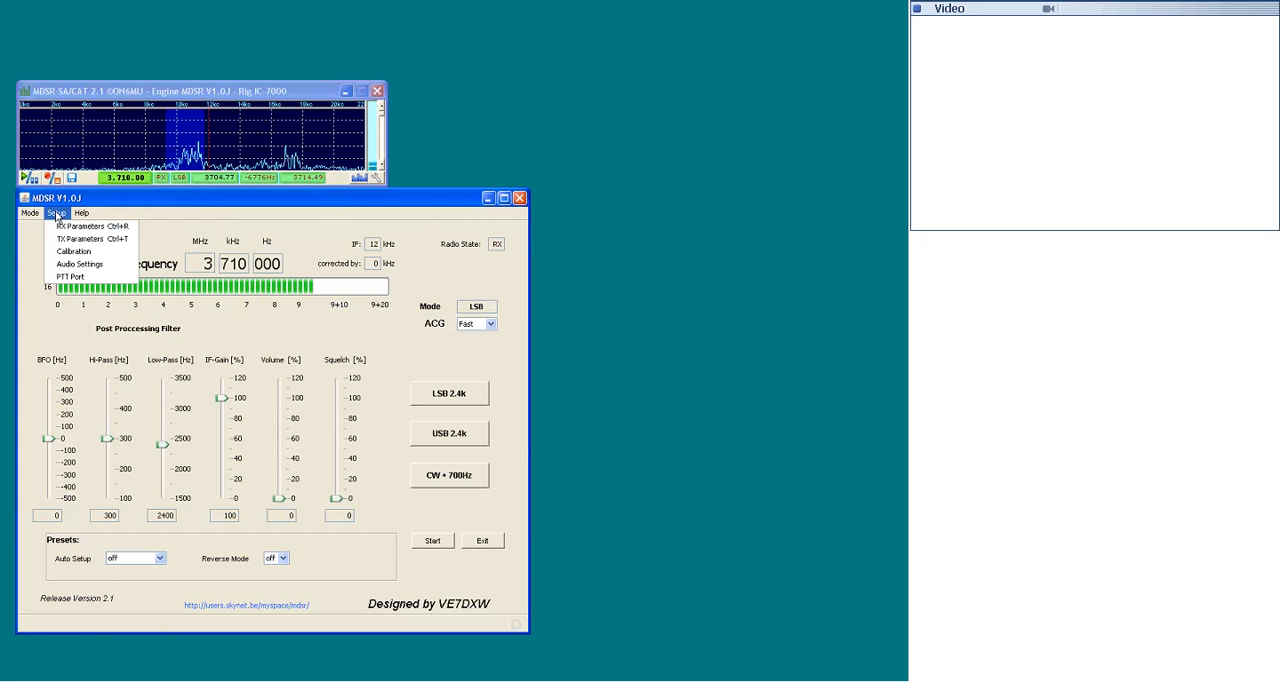
click(72, 178)
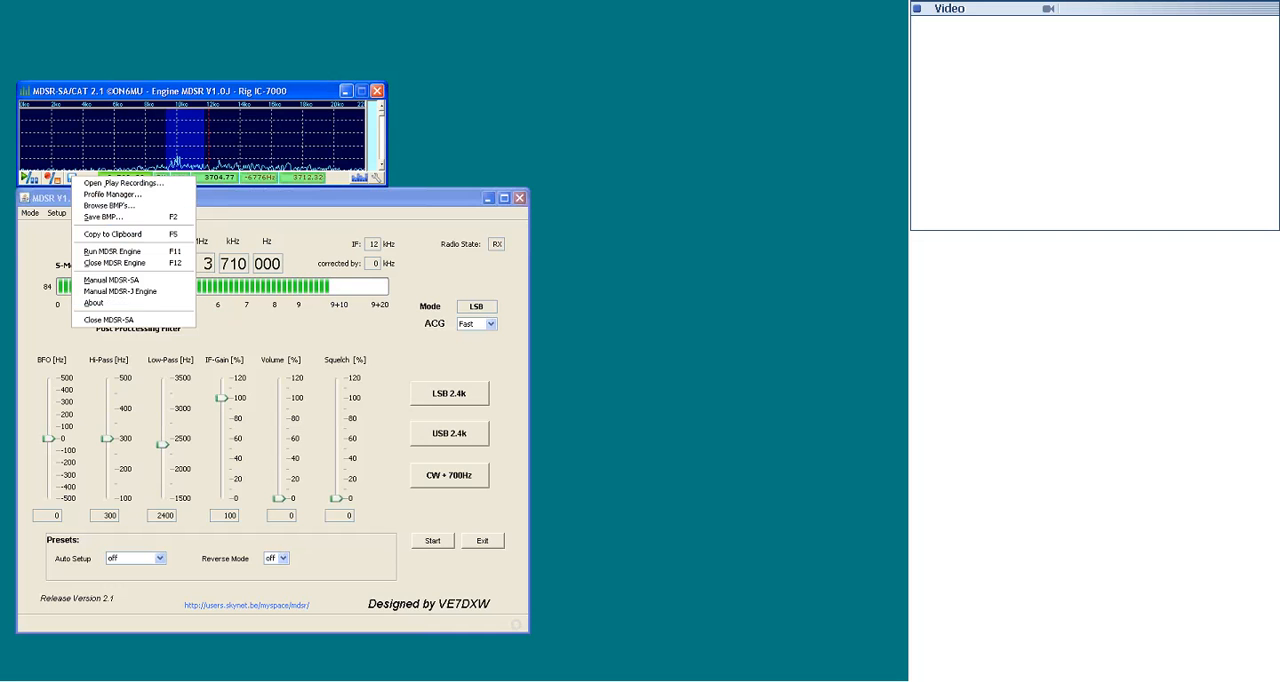
click(286, 203)
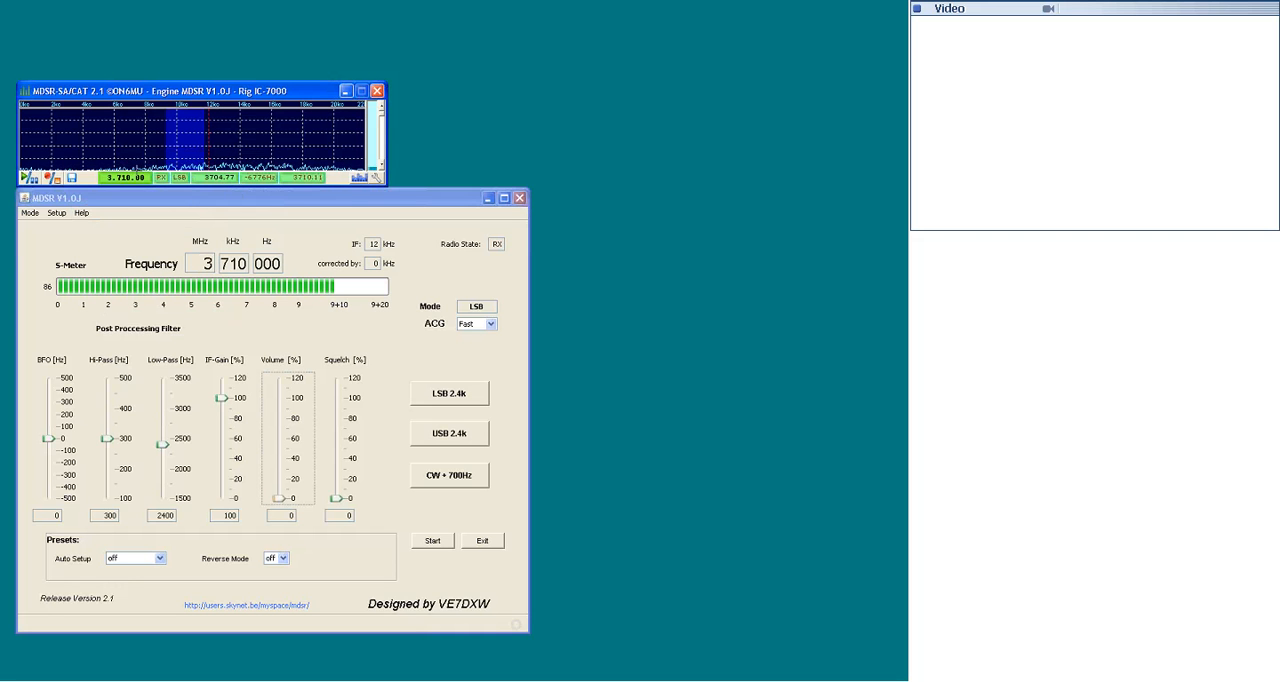
- Set the transceiver's operating mode to LSB from the mode options in the analyzer's status bar
click(165, 189)
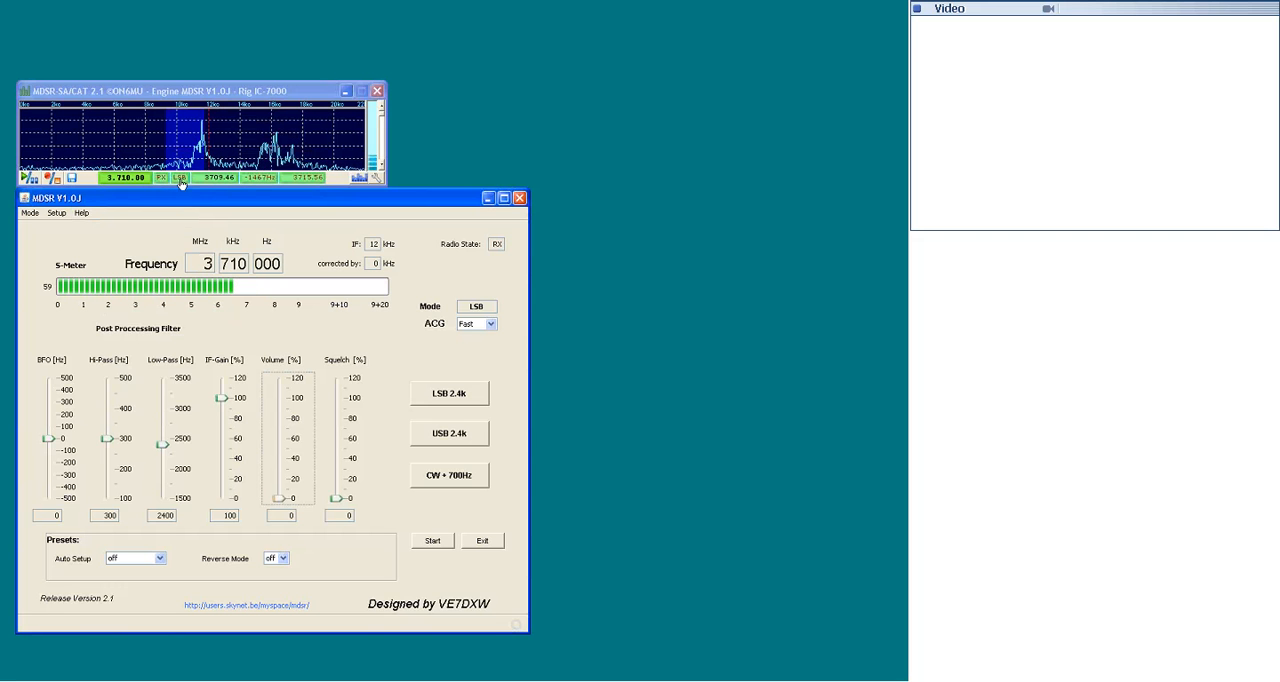
click(181, 183)
click(181, 182)
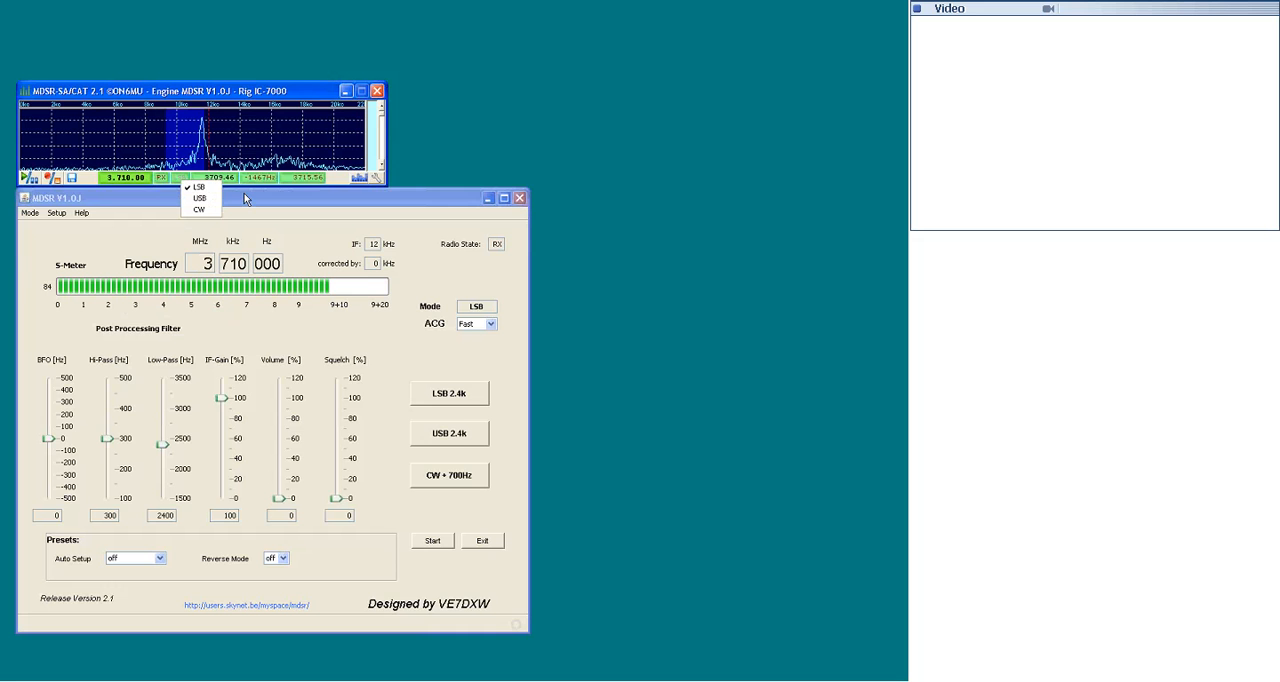
click(199, 189)
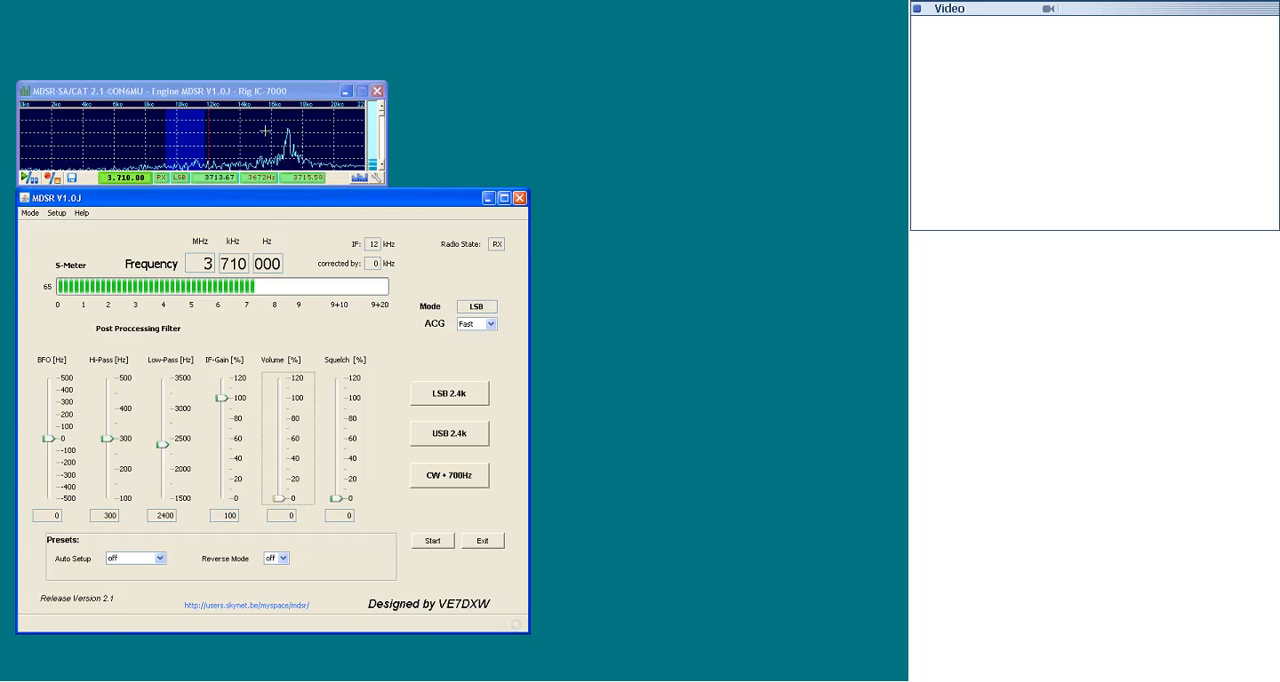
- Tune the transceiver to a signal in the spectrum, and retune it to the dominant peak frequency, 3716.08 kHz
click(266, 131)
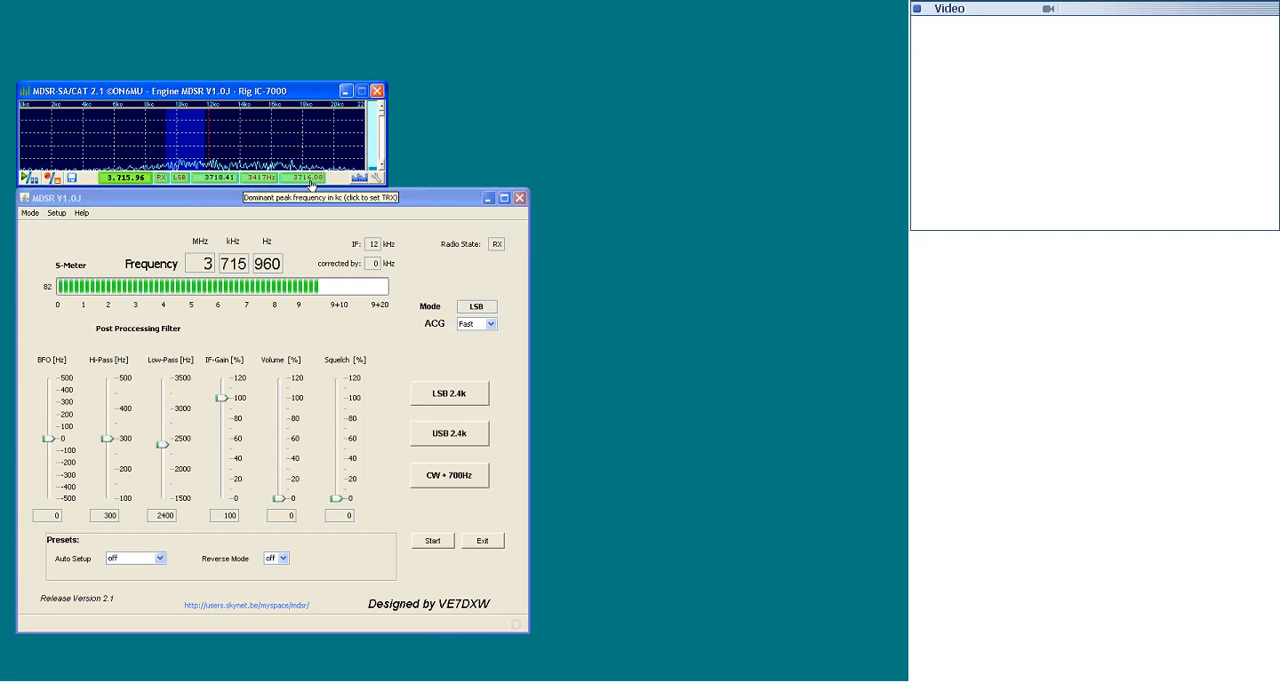
click(311, 179)
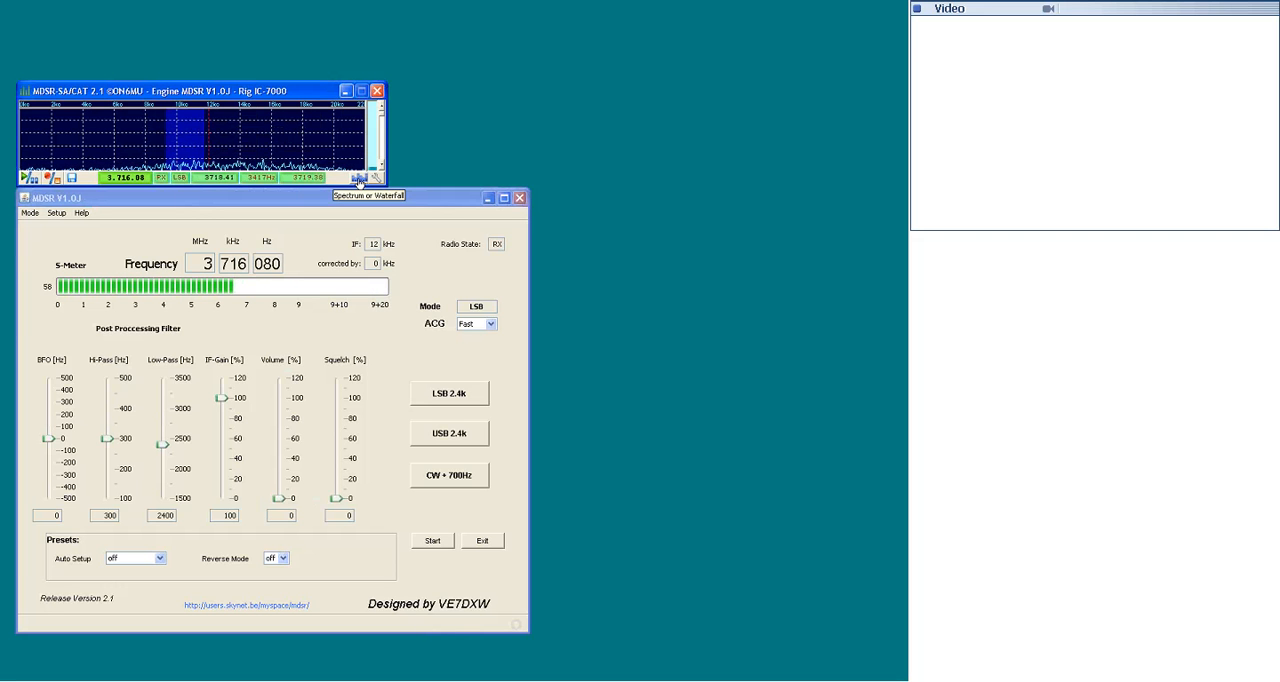
- Switch the analyzer display to the waterfall view and back to the spectrum view
click(358, 179)
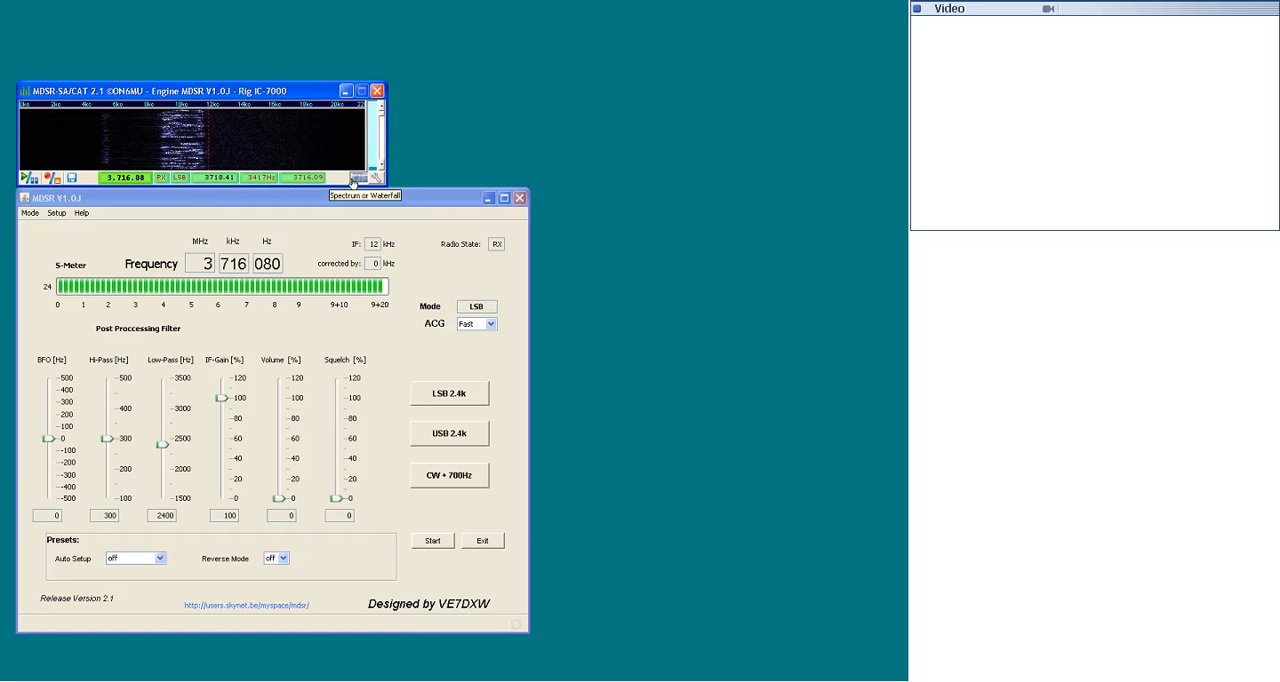
click(354, 179)
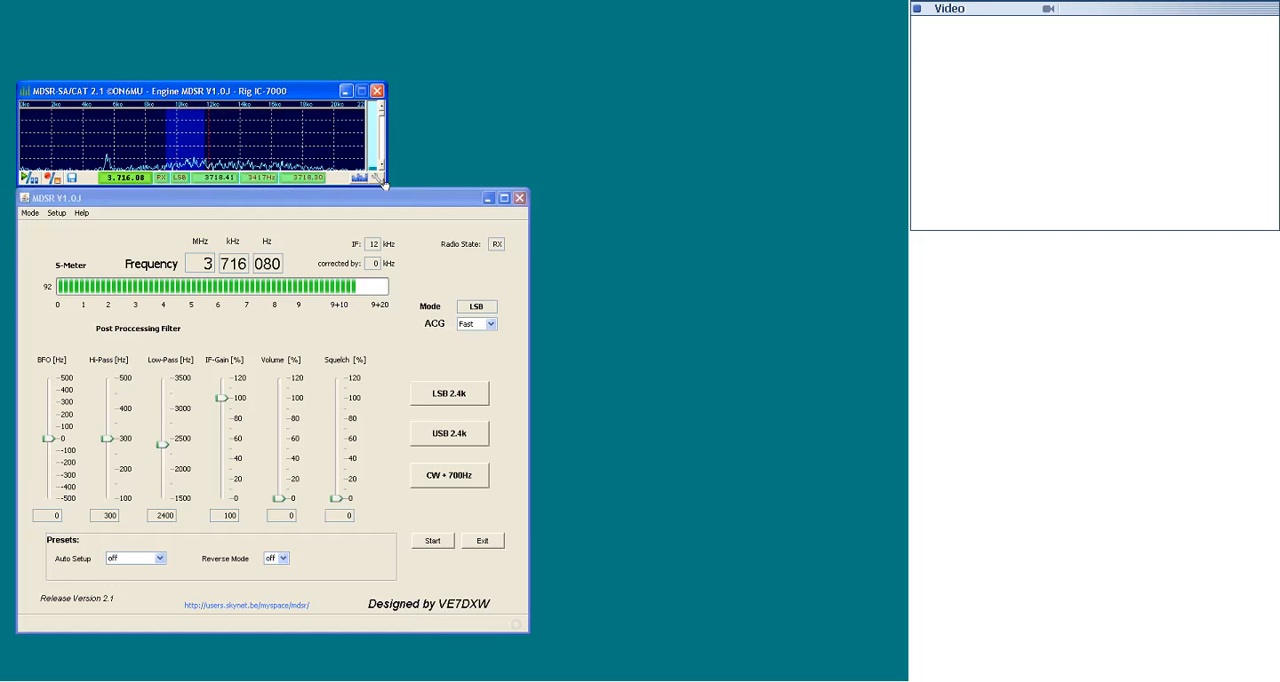
- Change the spectrum mode to Normal, and return it to Full Spectrum
click(377, 179)
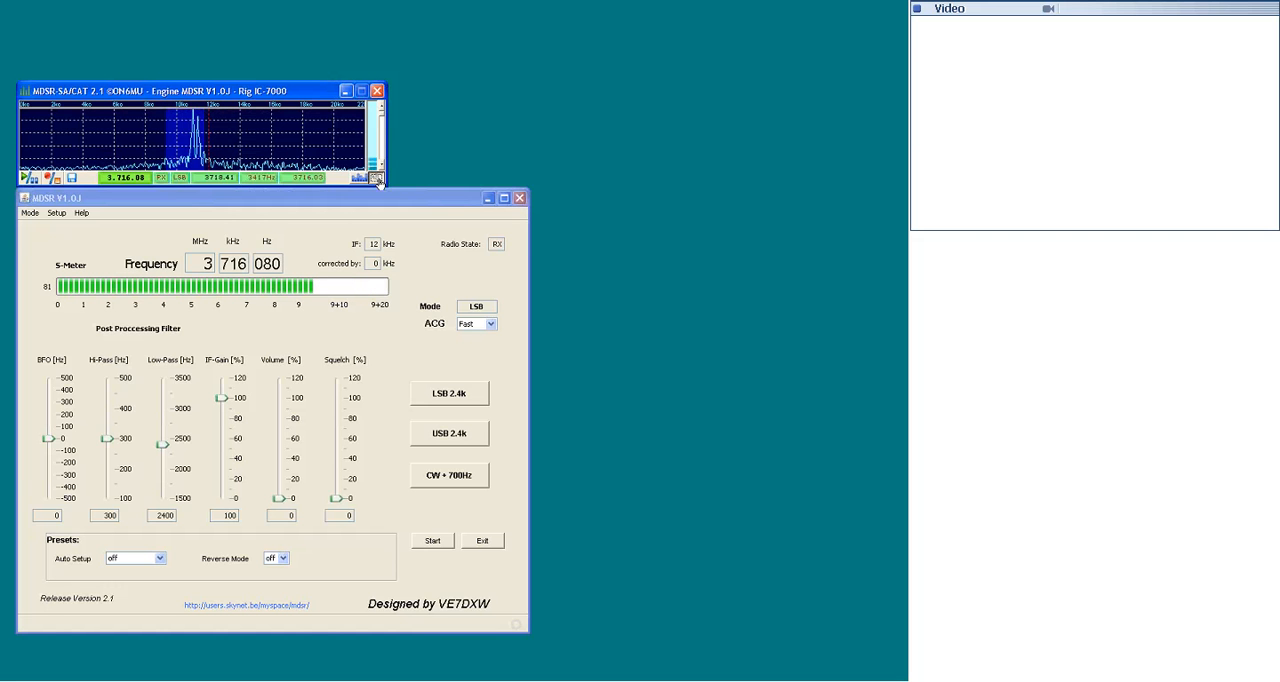
mouse_move(398, 189)
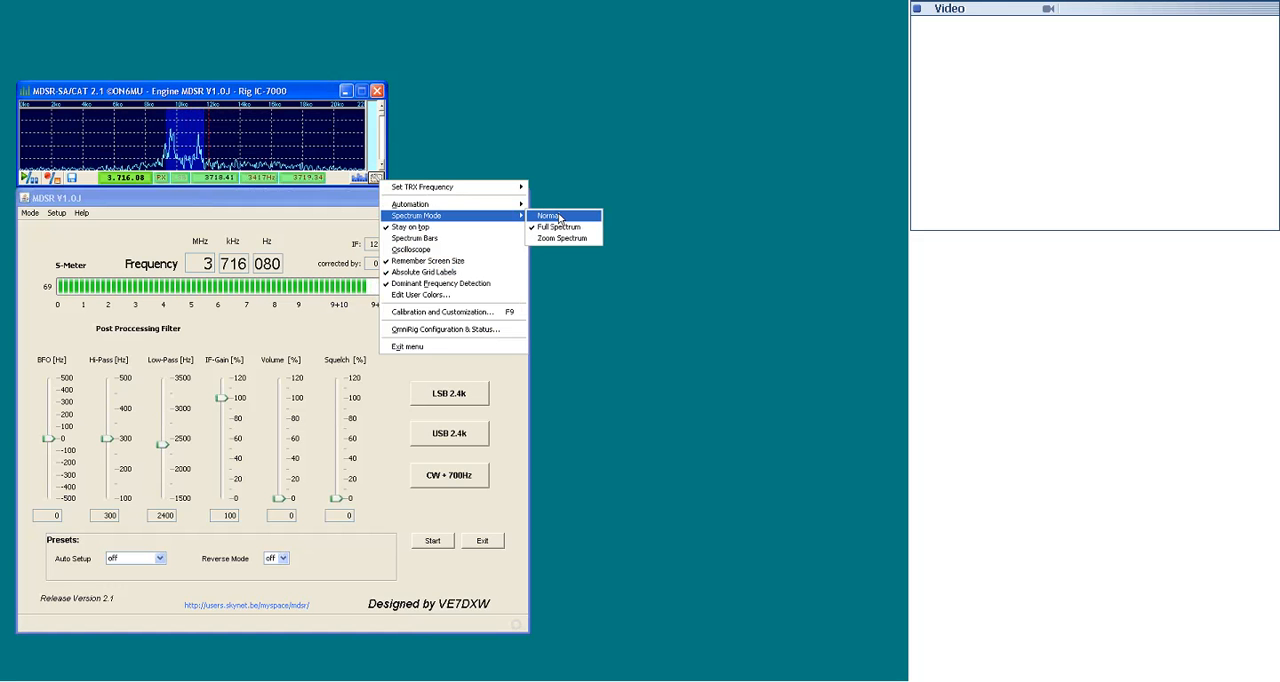
click(558, 217)
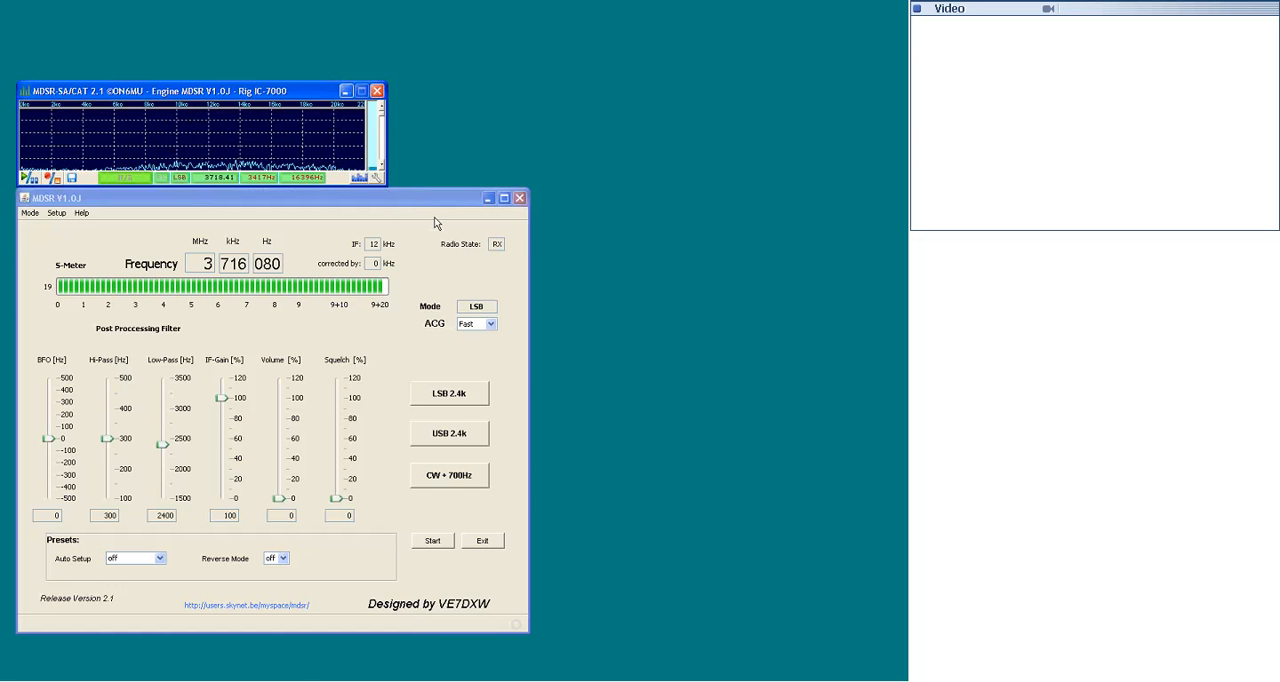
click(377, 177)
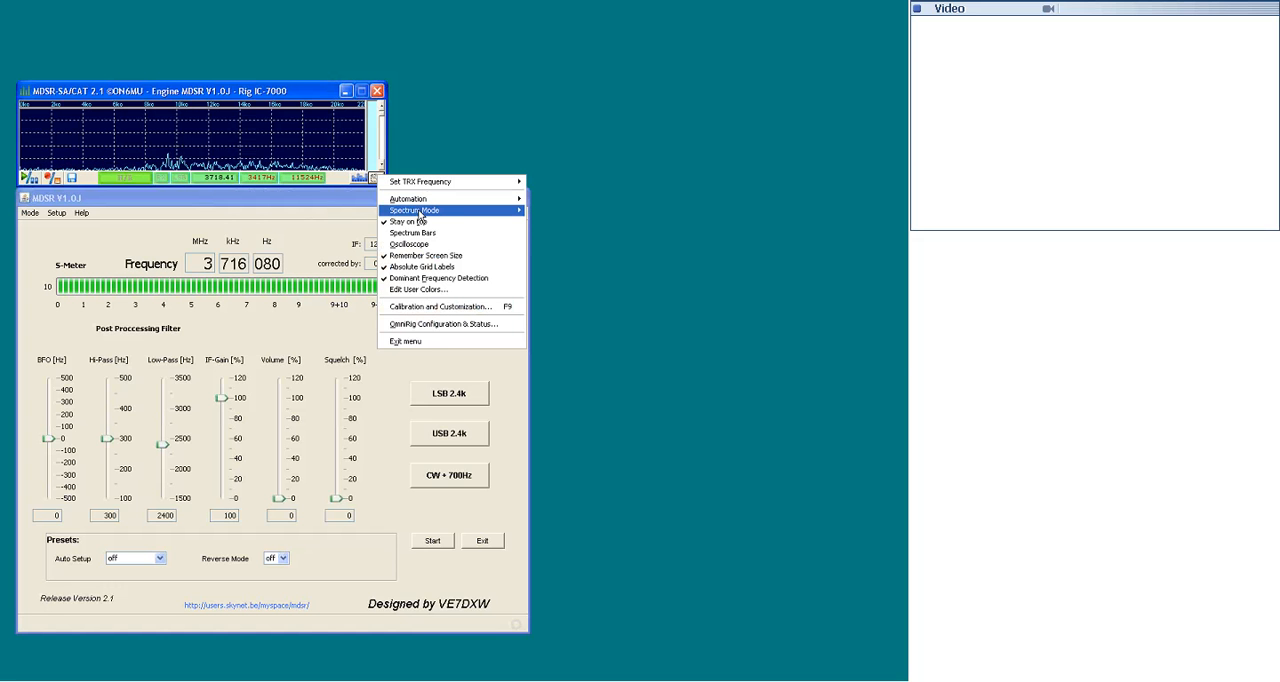
mouse_move(421, 213)
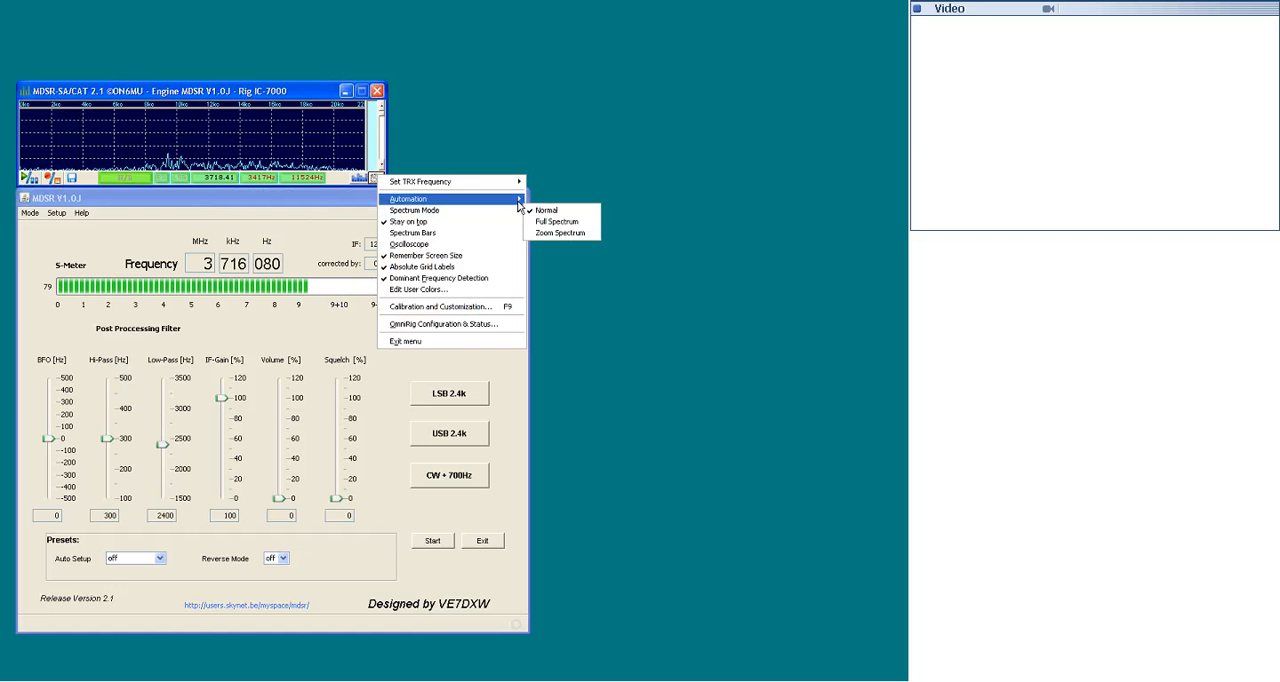
click(573, 230)
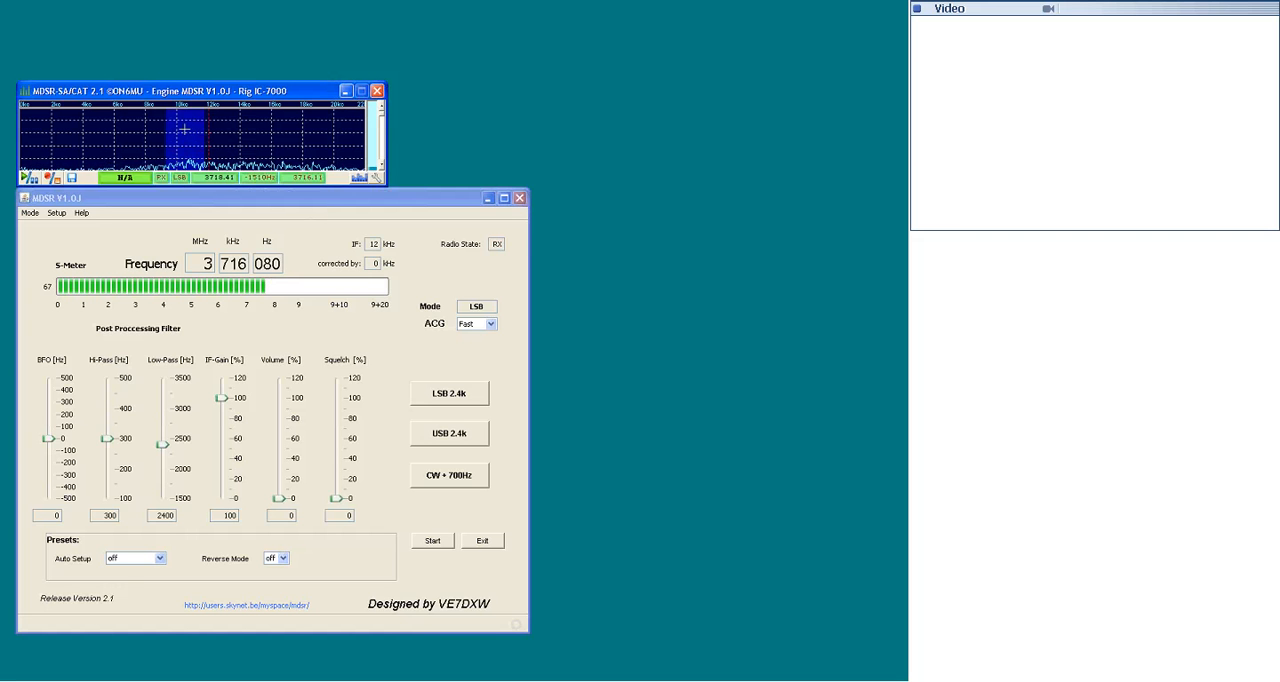
- Change the spectrum mode to Zoom Spectrum, and return it to Full Spectrum
click(376, 177)
mouse_move(482, 219)
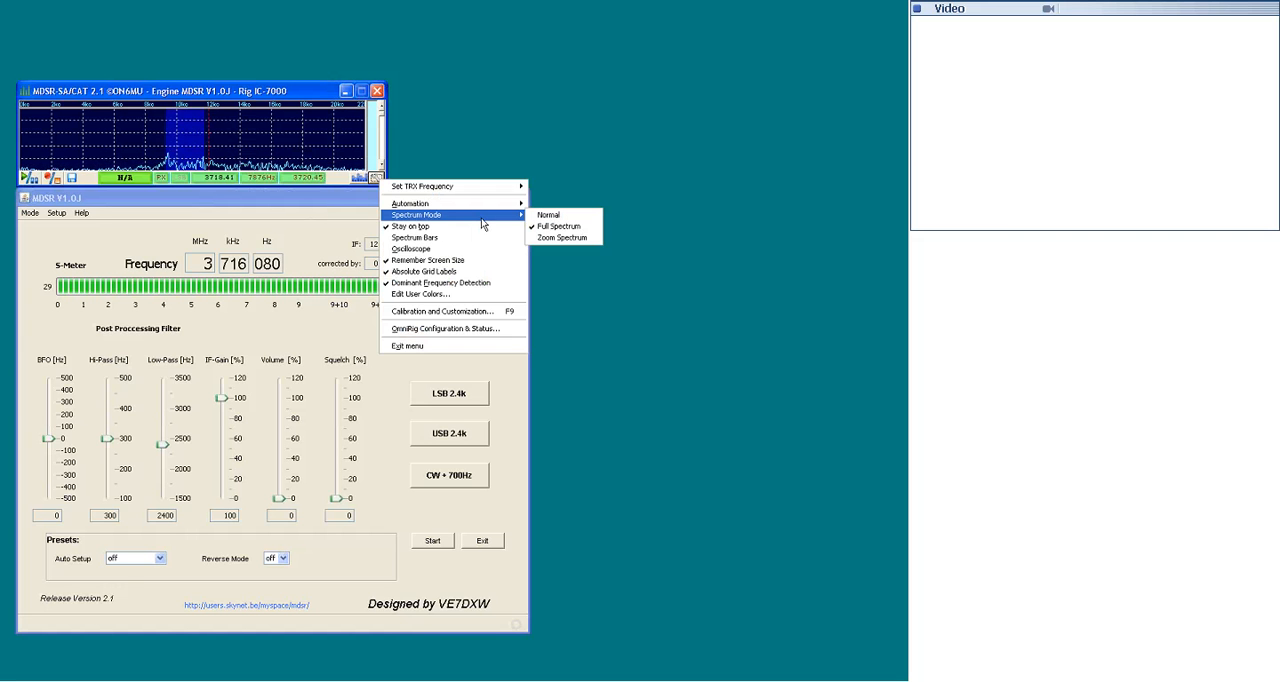
click(546, 237)
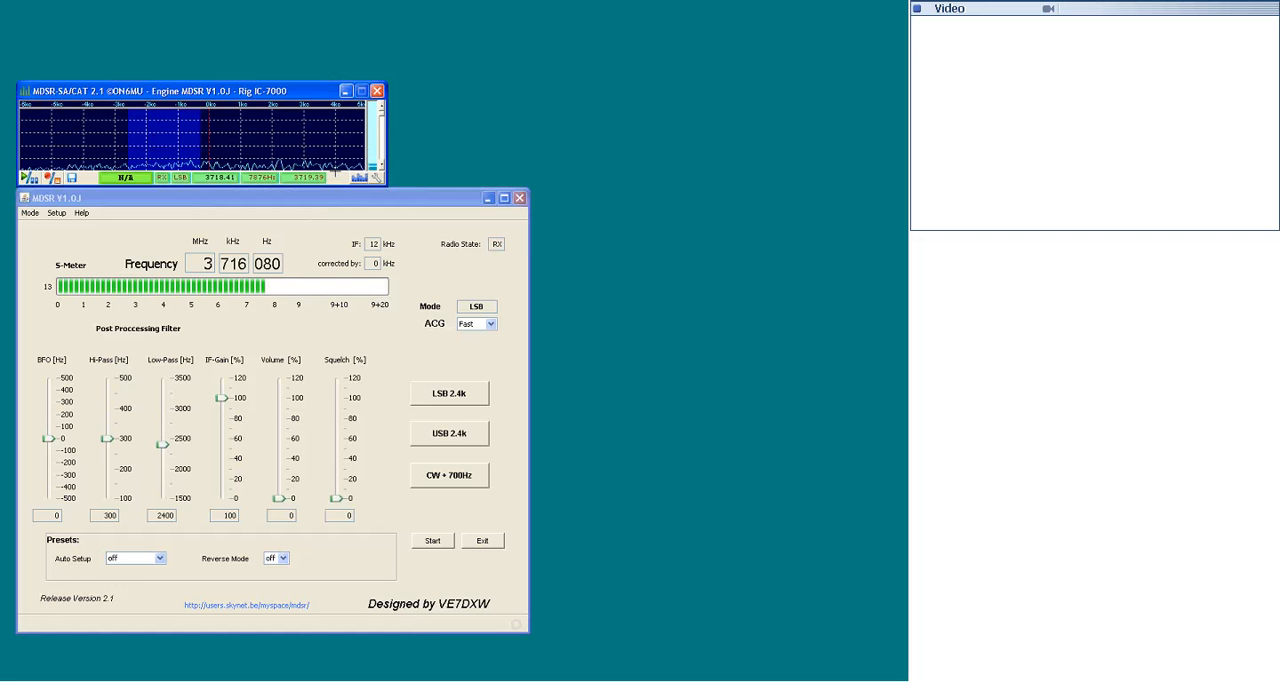
click(374, 175)
click(423, 198)
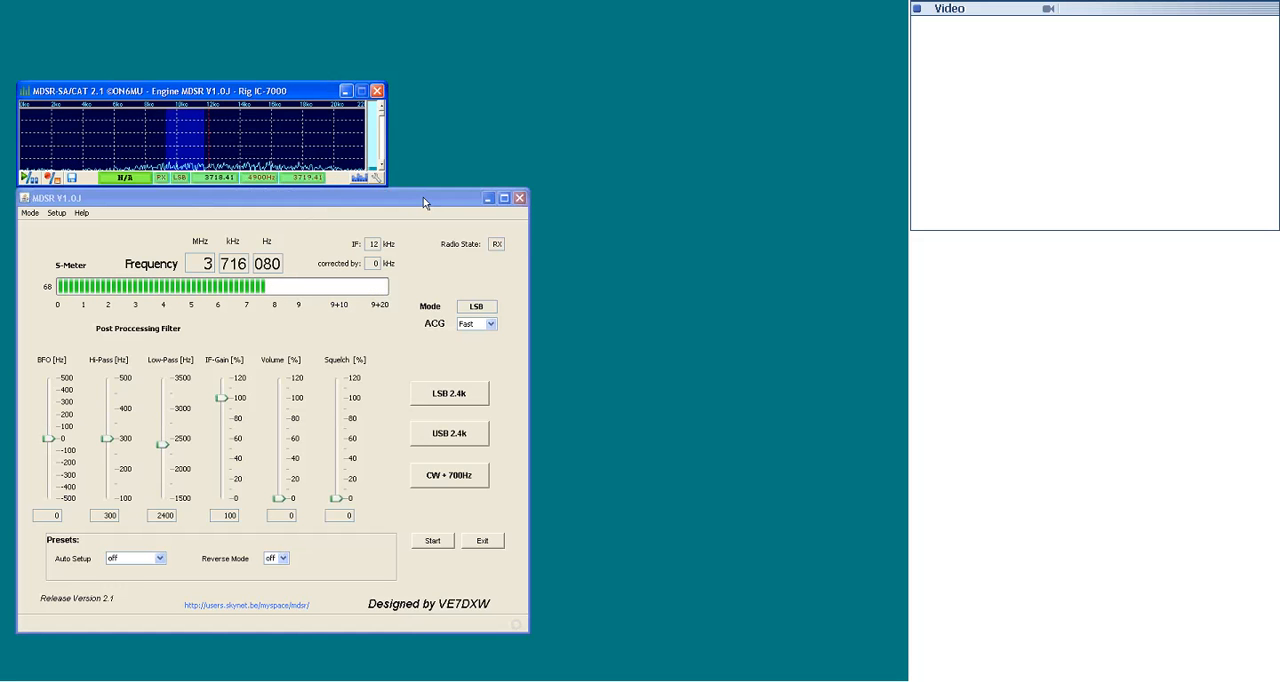
- Turn on Spectrum Bars for the analyzer display
click(375, 177)
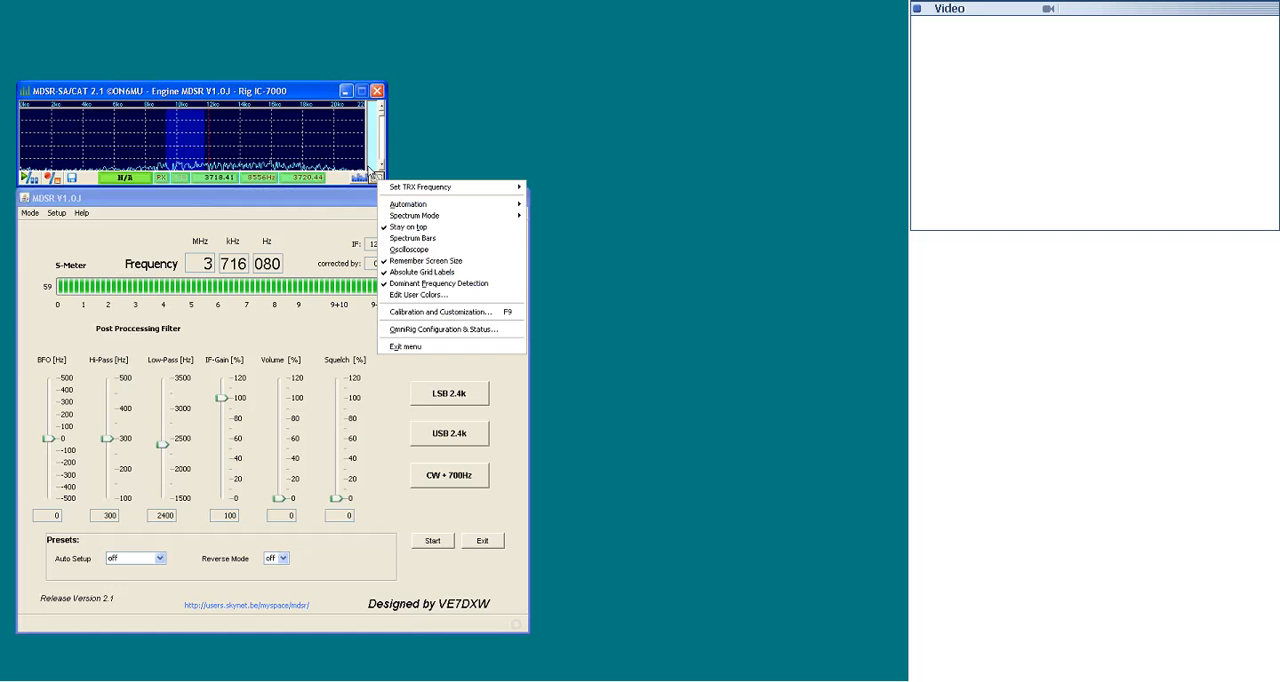
click(408, 238)
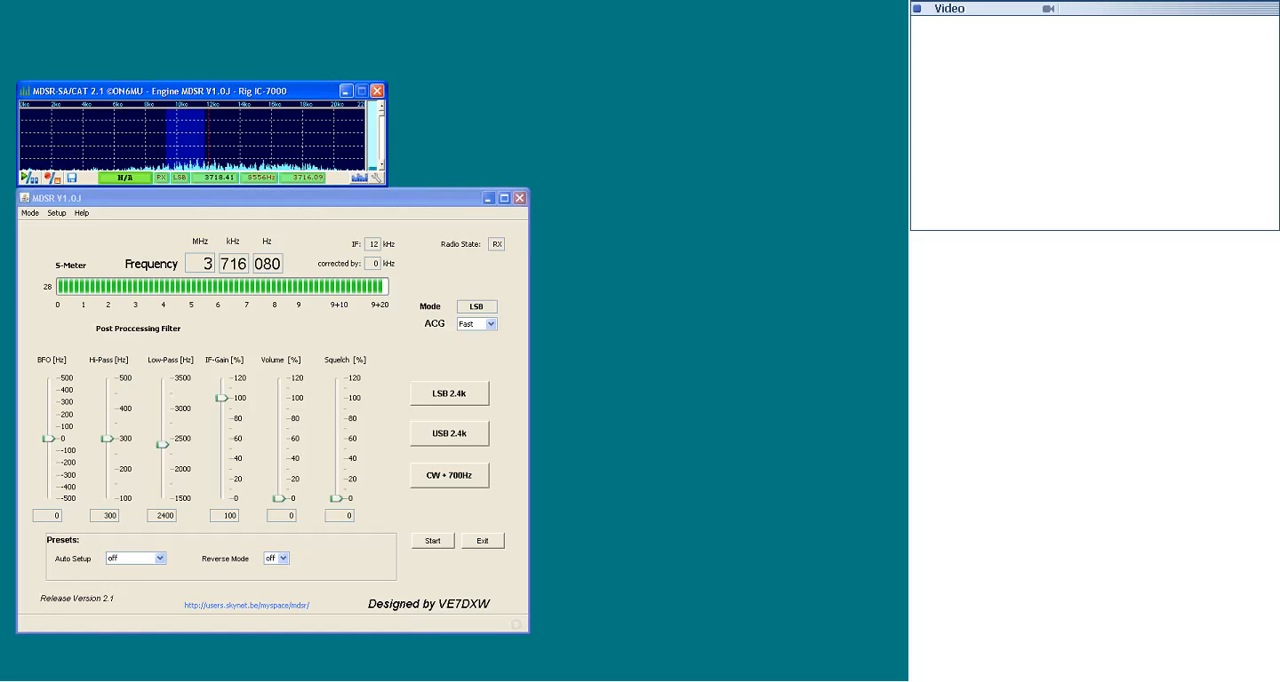
- Turn off Spectrum Bars and turn on the Oscilloscope for the analyzer display
right_click(375, 172)
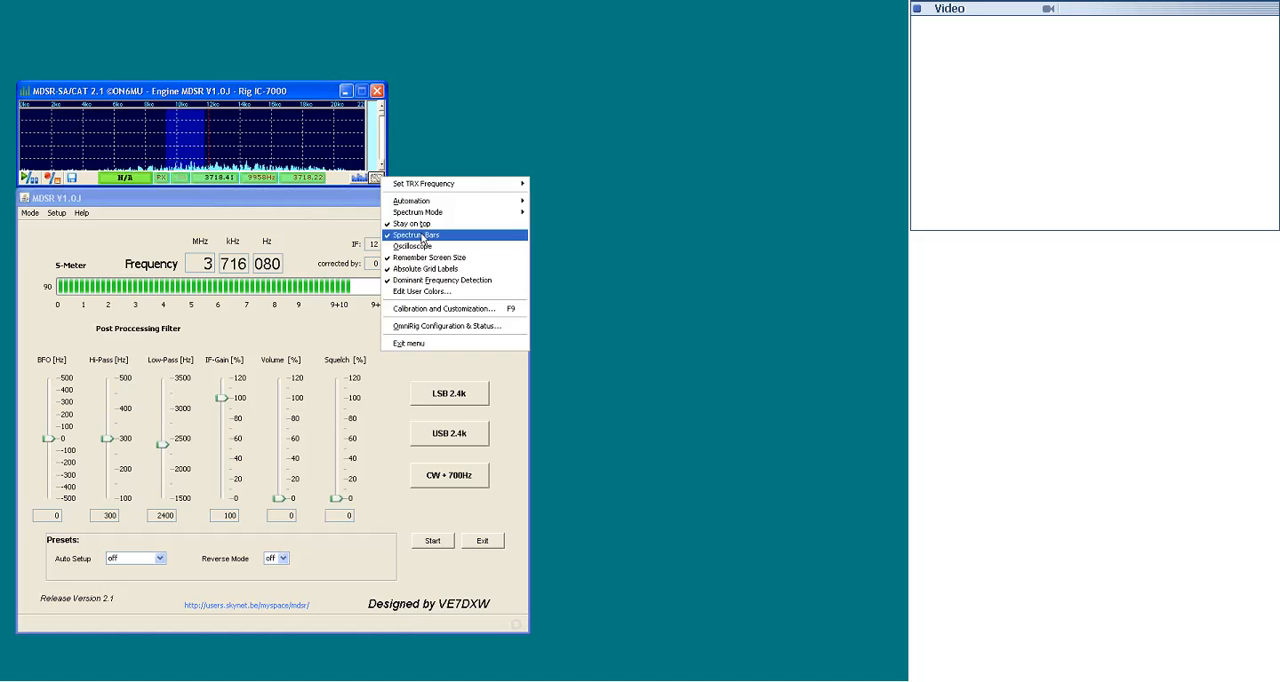
click(423, 238)
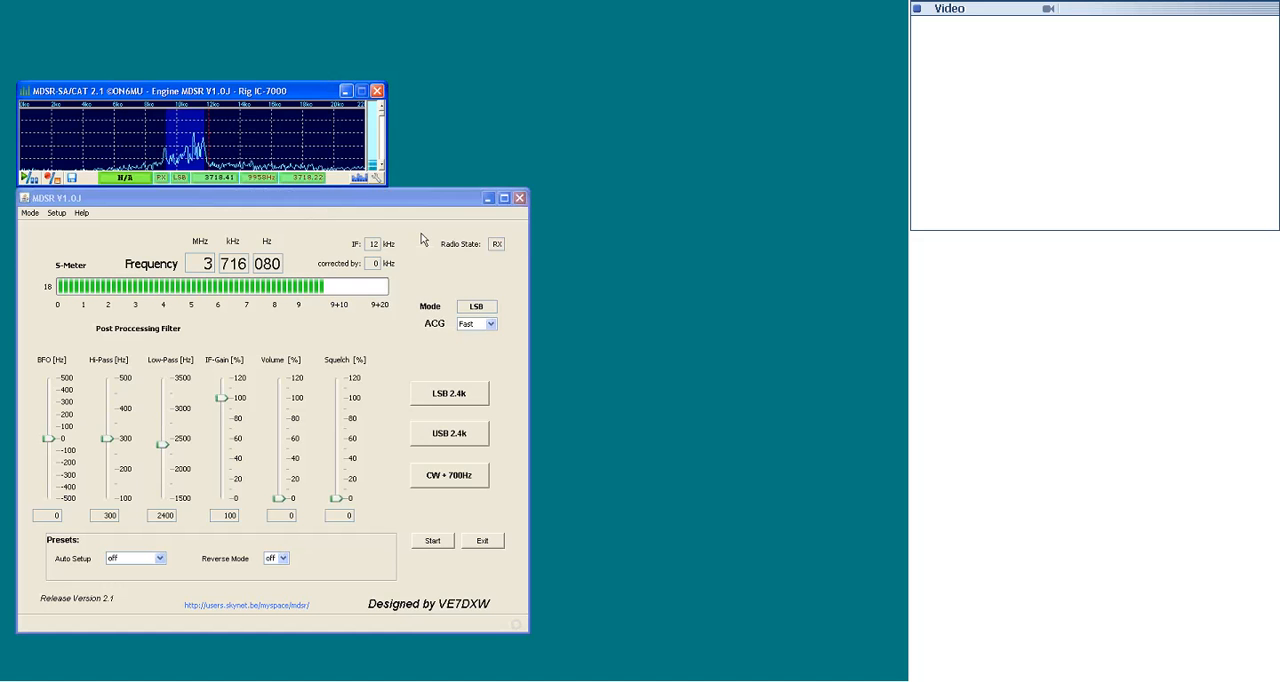
right_click(376, 177)
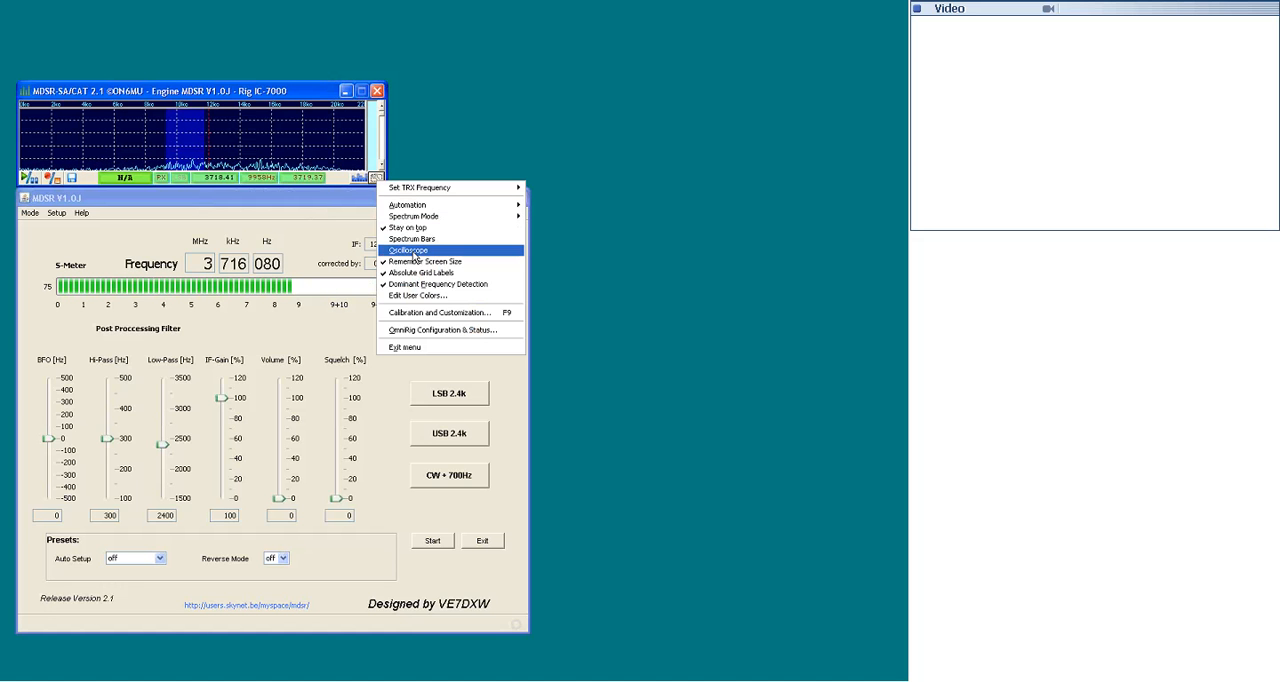
click(413, 251)
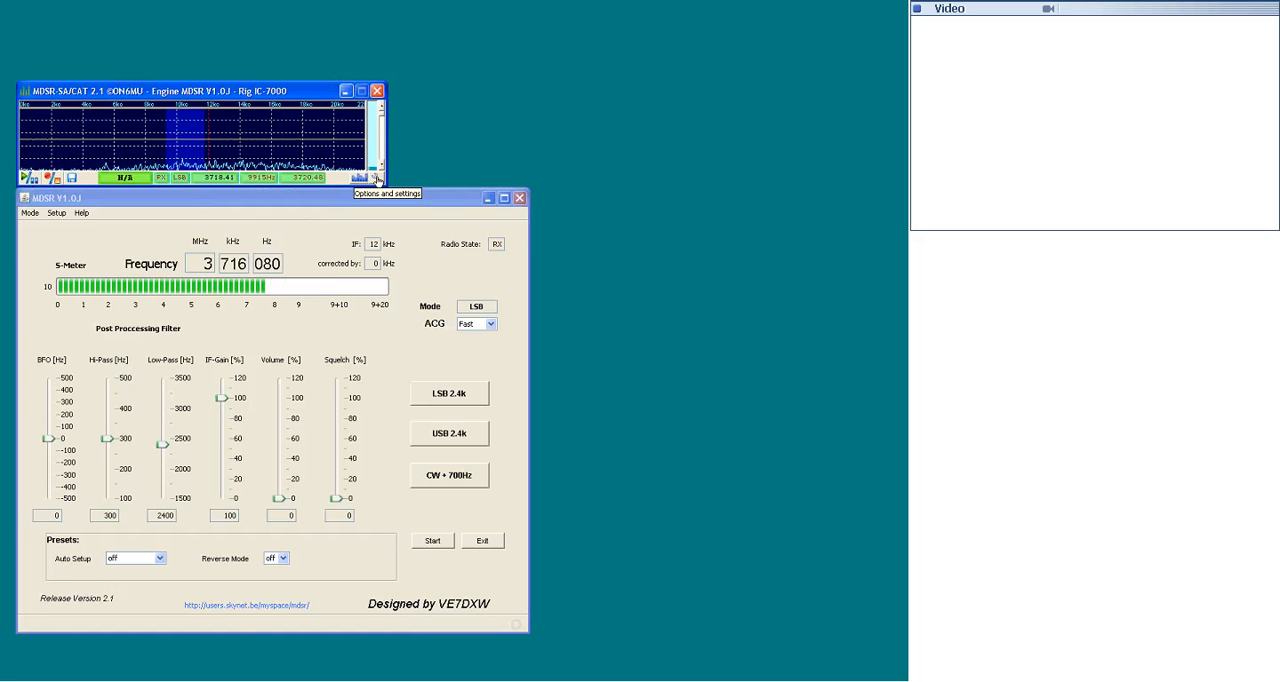
- Turn off Remember Screen Size, and switch Dominant Frequency Detection off and back on
click(377, 178)
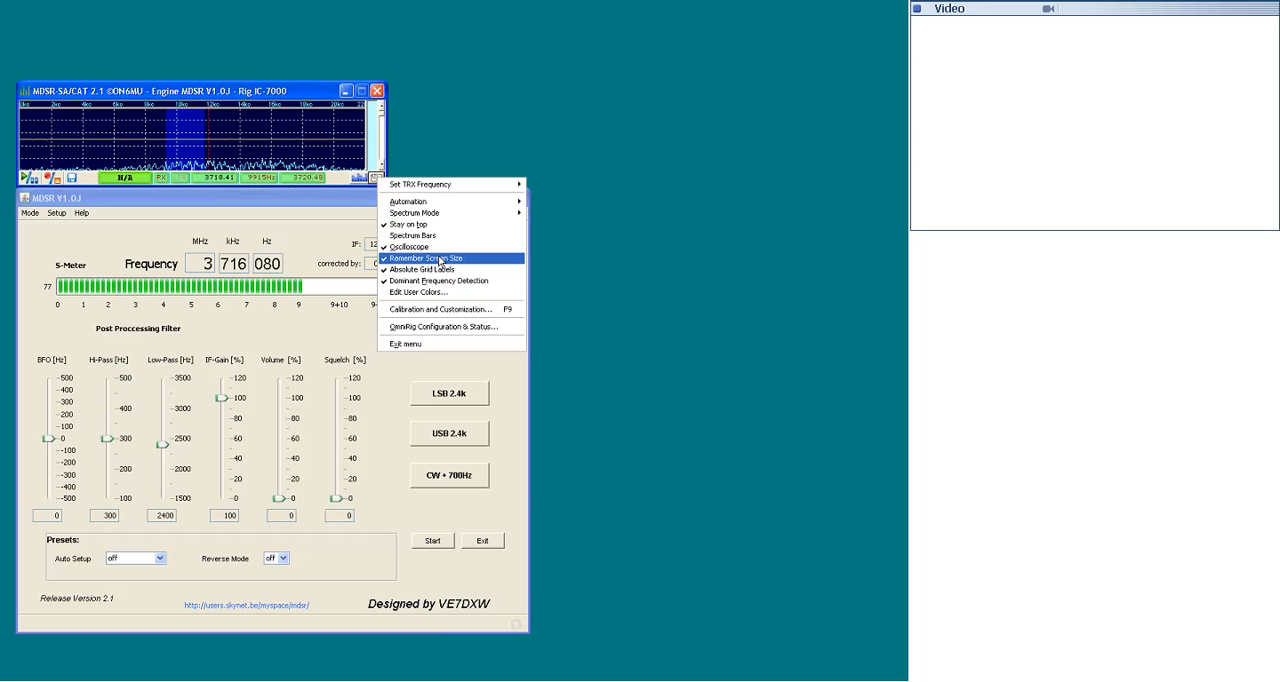
click(440, 261)
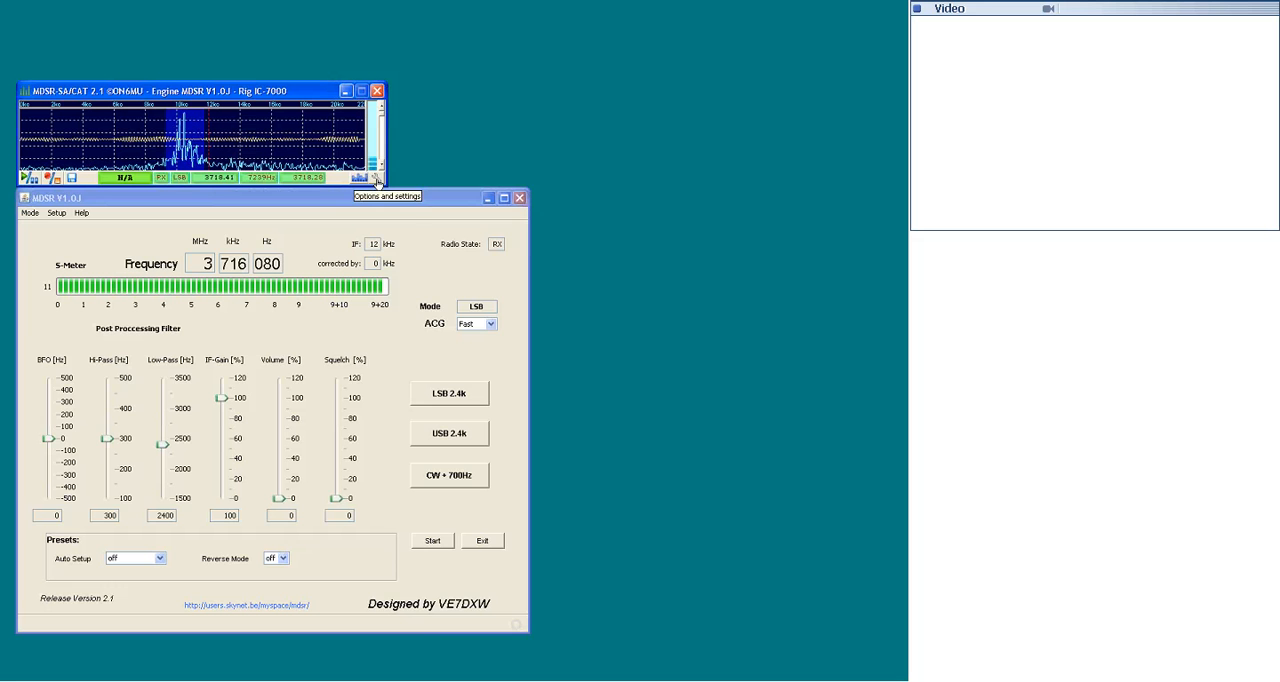
click(374, 179)
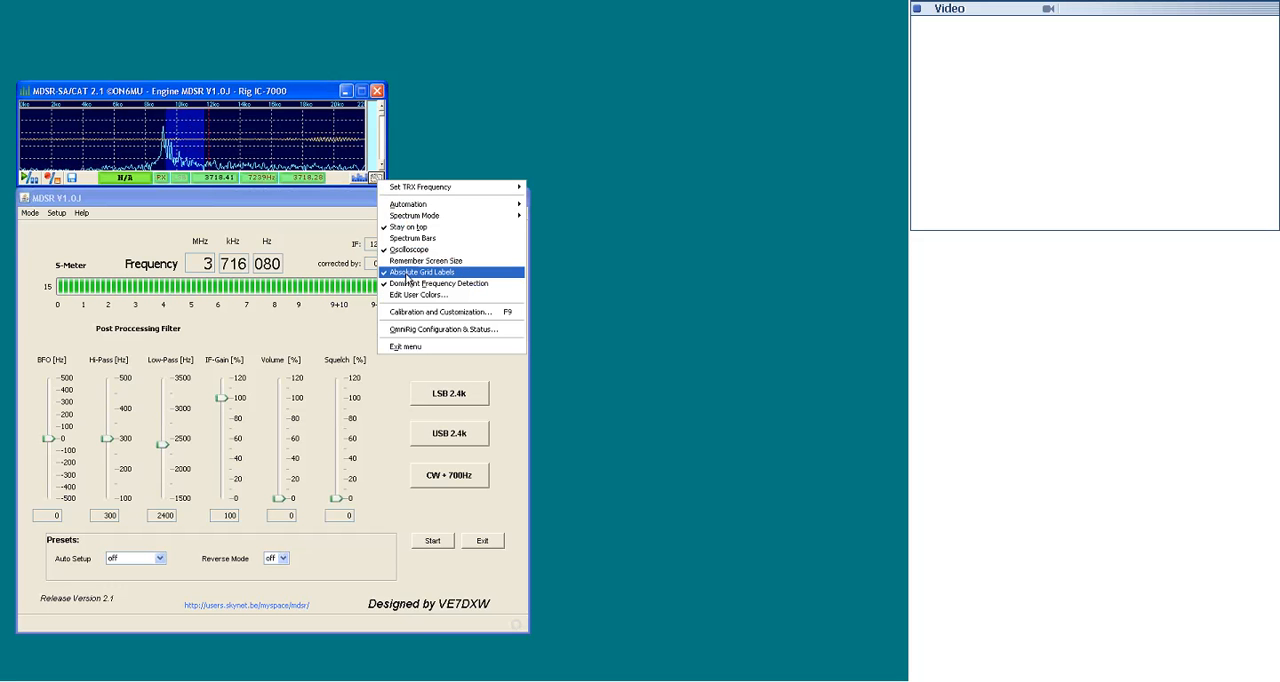
click(412, 285)
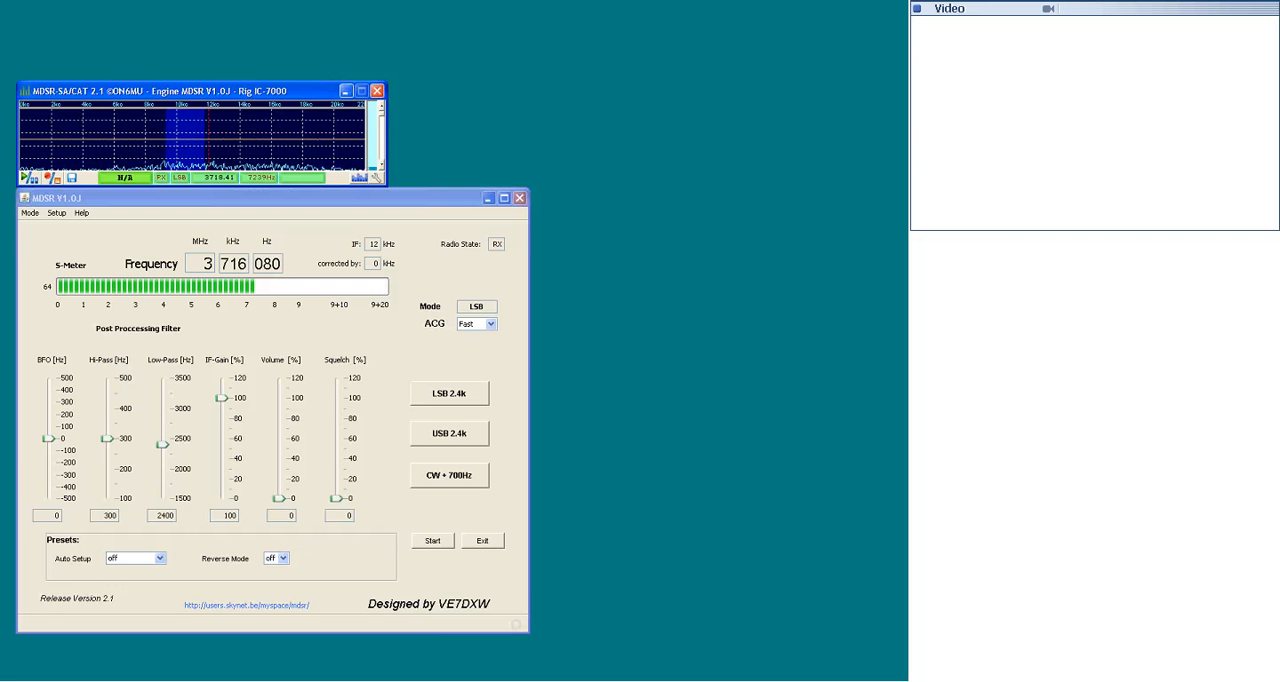
click(377, 178)
click(424, 284)
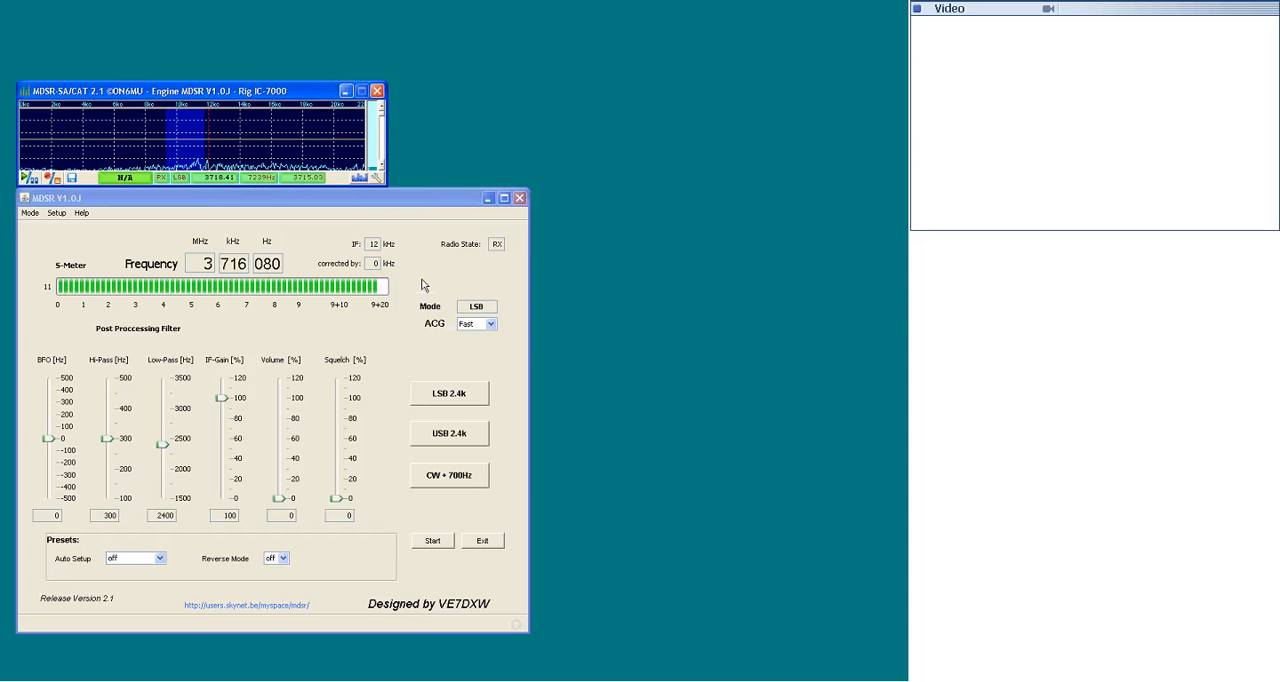
- Change the spectrum color in the user color scheme to light yellow and apply the scheme
click(377, 178)
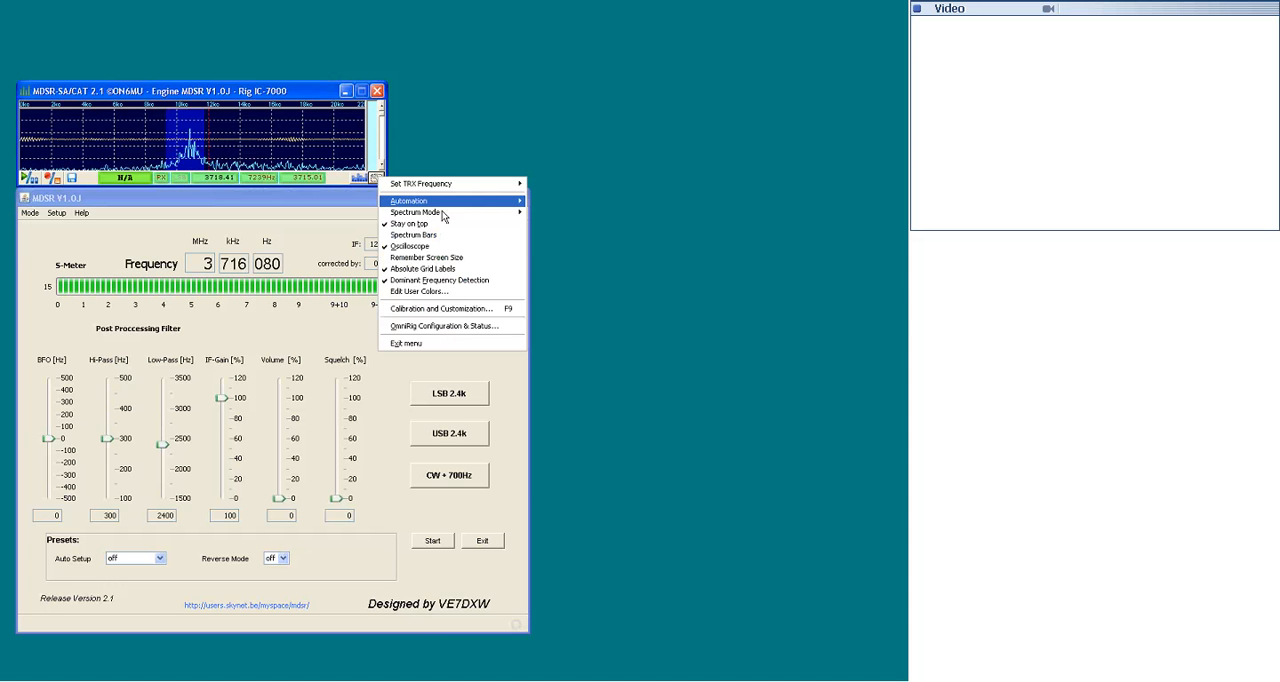
click(431, 292)
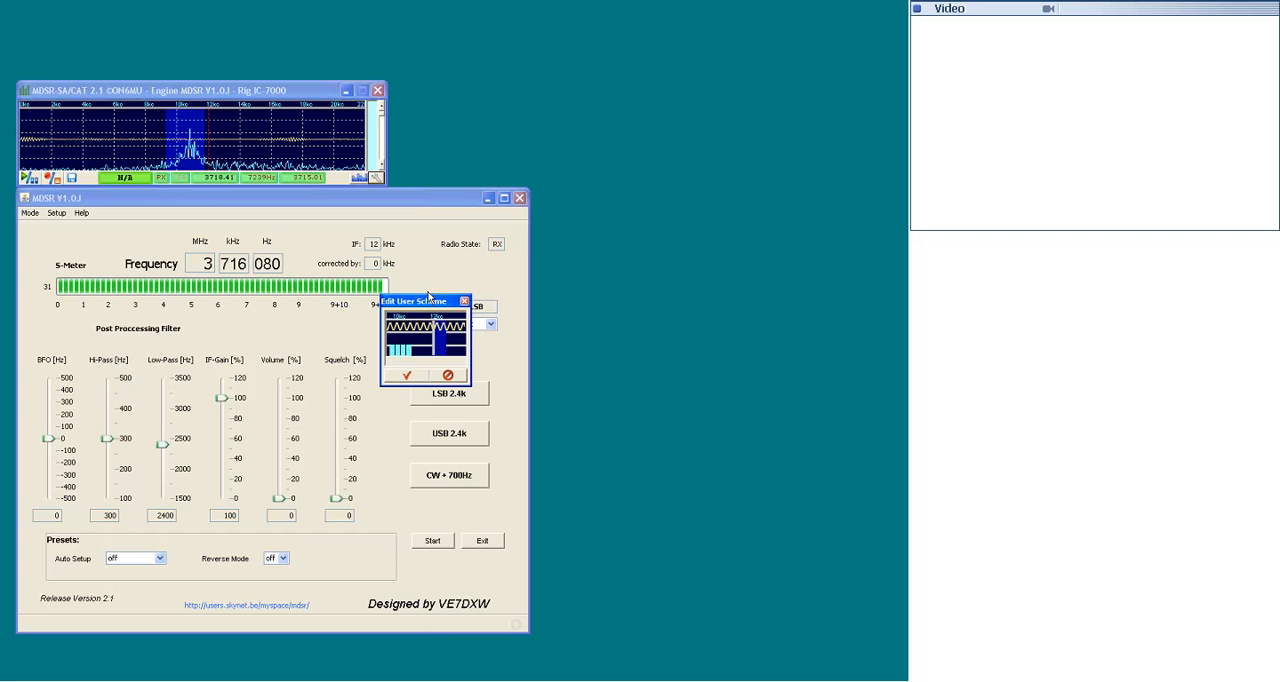
click(404, 350)
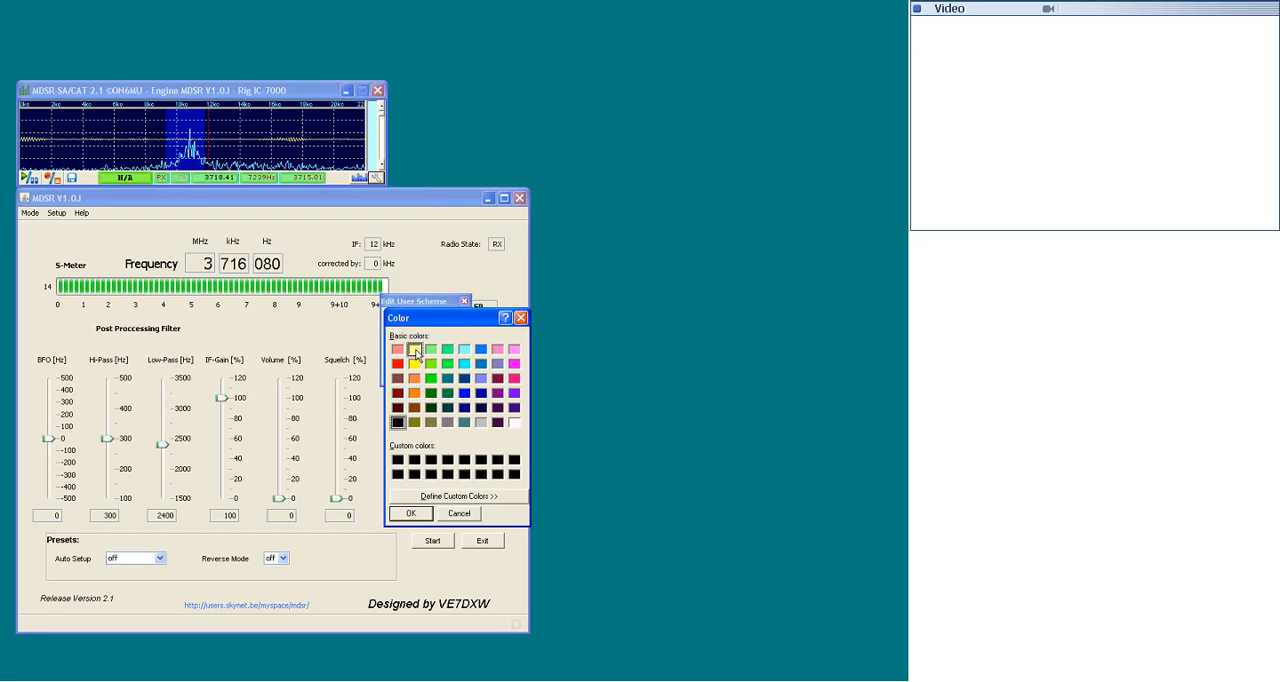
click(414, 350)
click(408, 512)
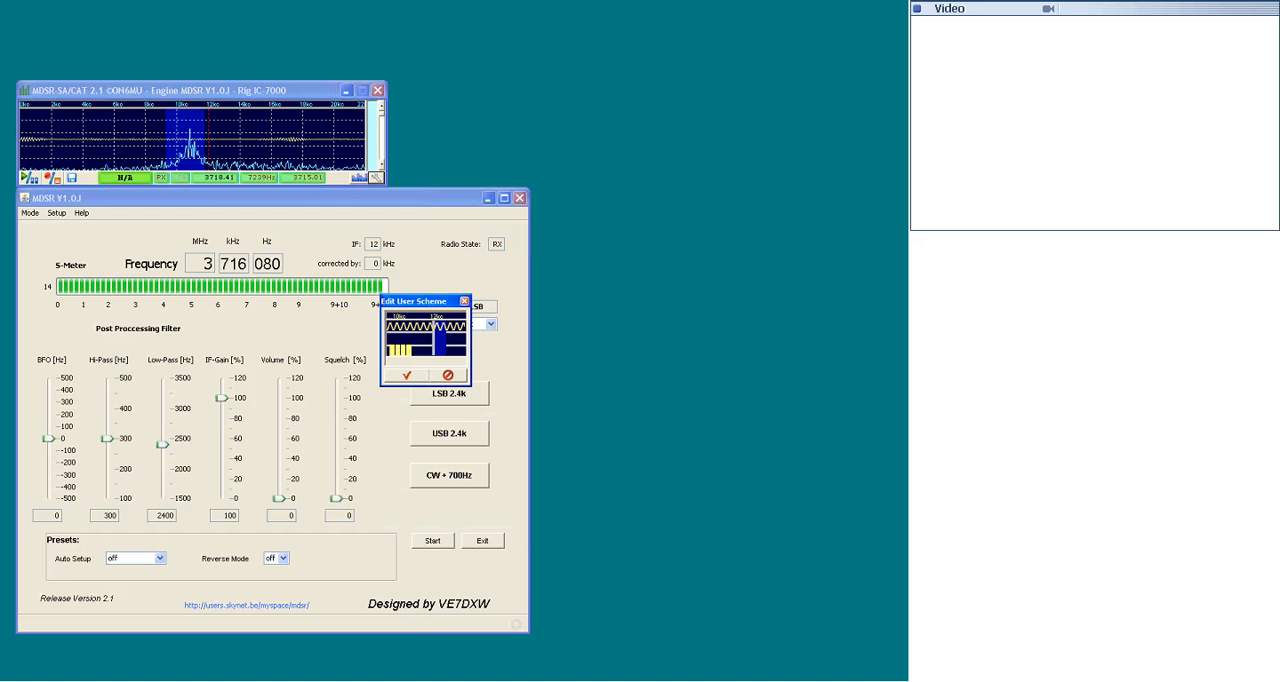
click(410, 377)
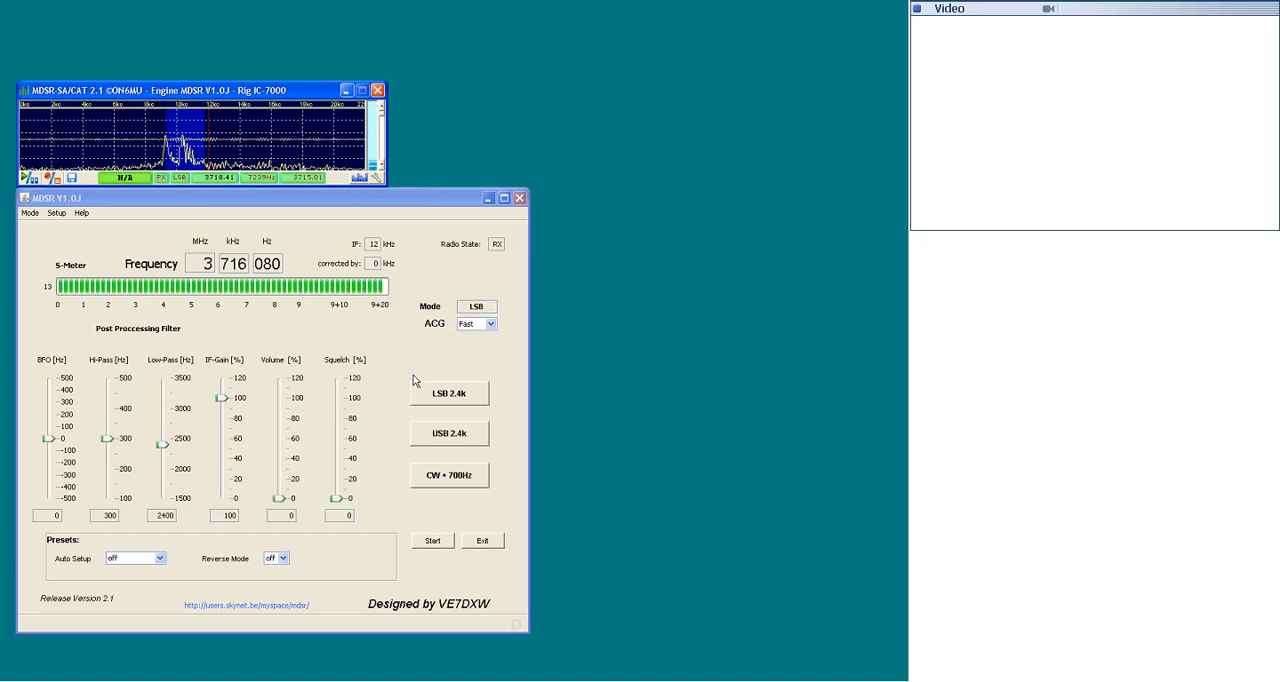
- Review the analyzer's Calibration and Customization settings and accept them
click(376, 179)
click(431, 311)
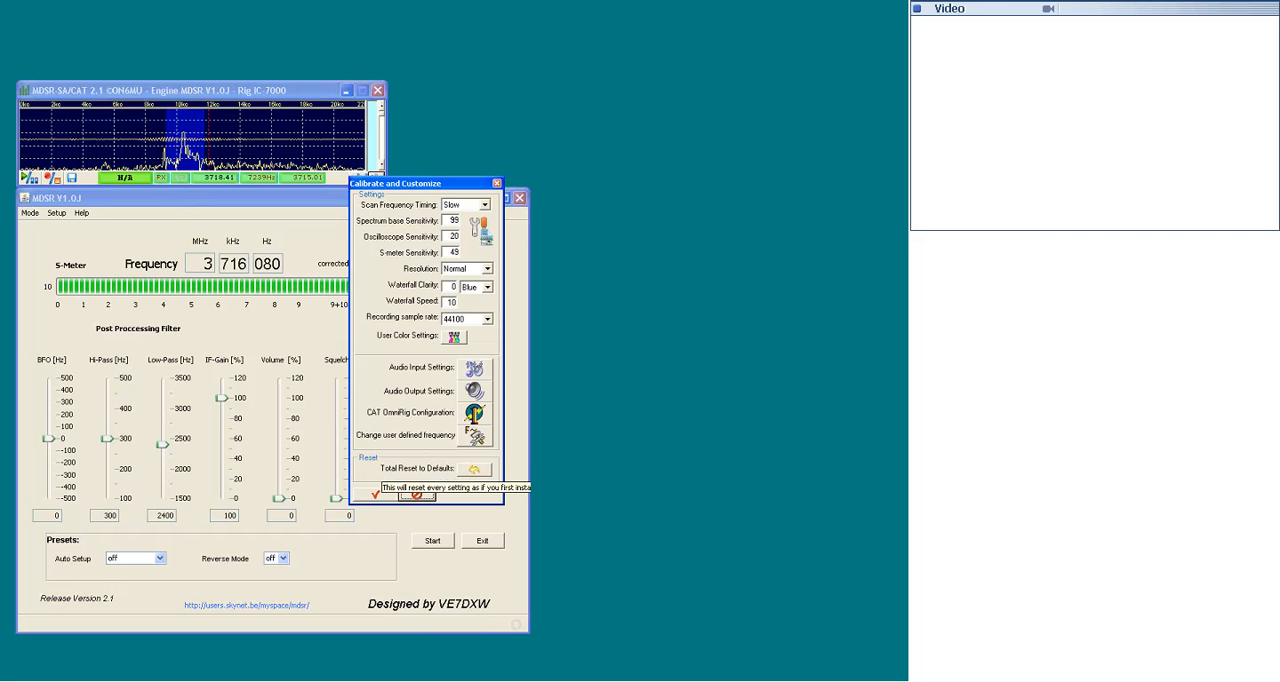
click(372, 495)
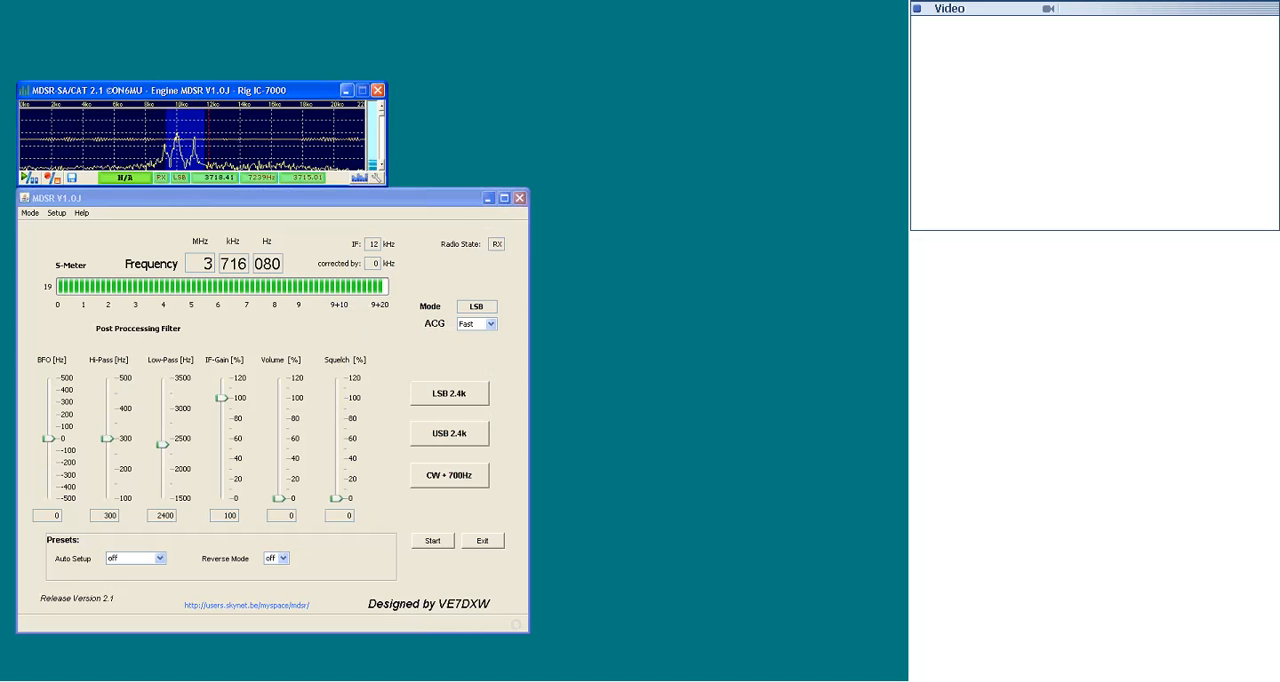
mouse_move(381, 114)
mouse_down()
mouse_move(381, 136)
mouse_move(381, 116)
mouse_up()
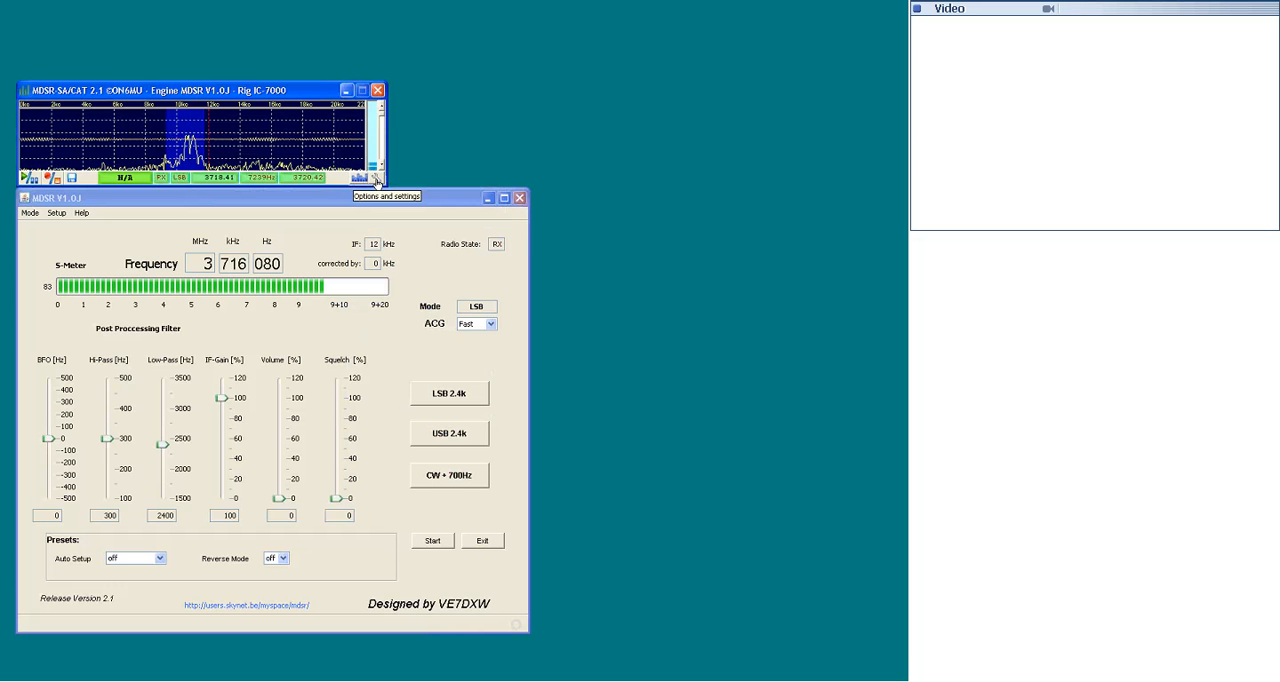
- Open the OmniRig configuration and choose IC-7000 as the rig type for RIG 1
click(377, 179)
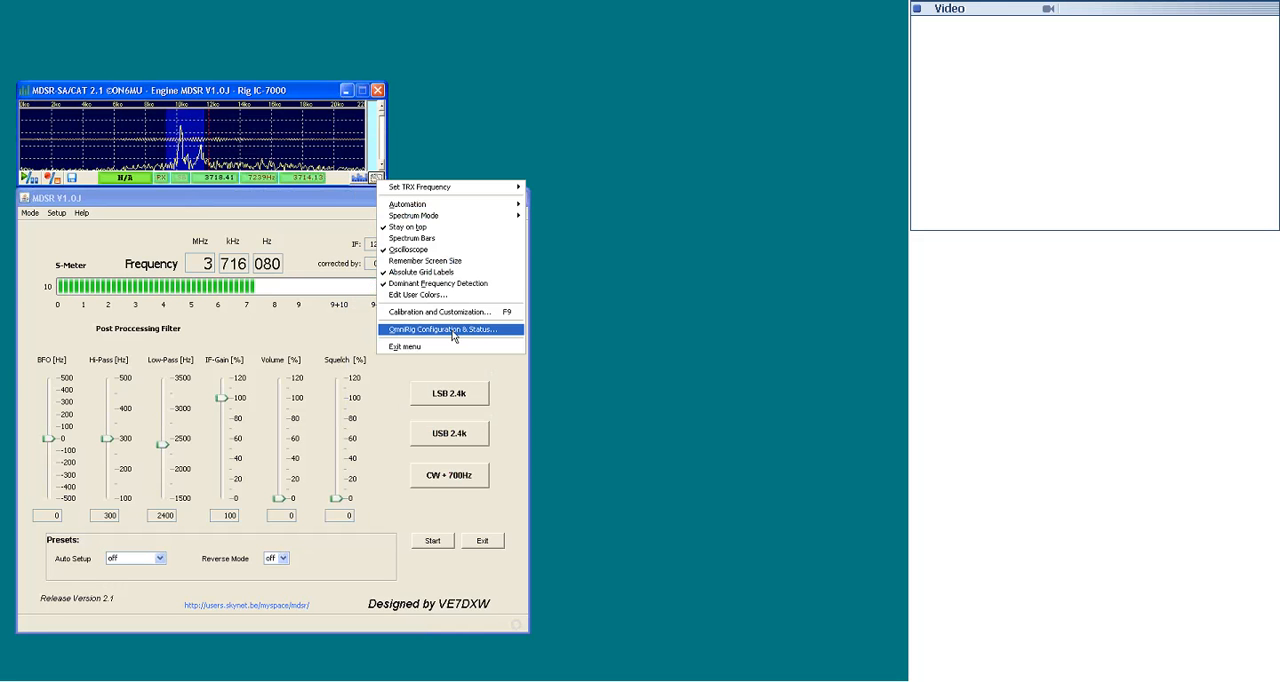
click(453, 333)
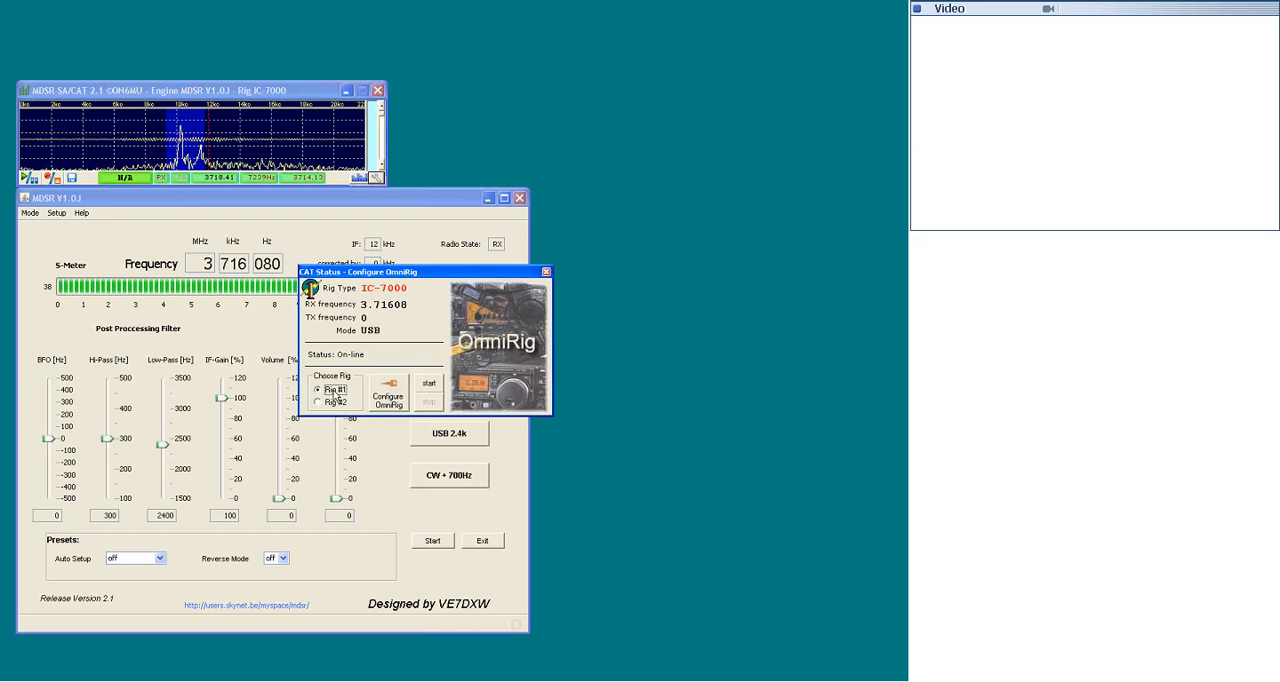
click(388, 393)
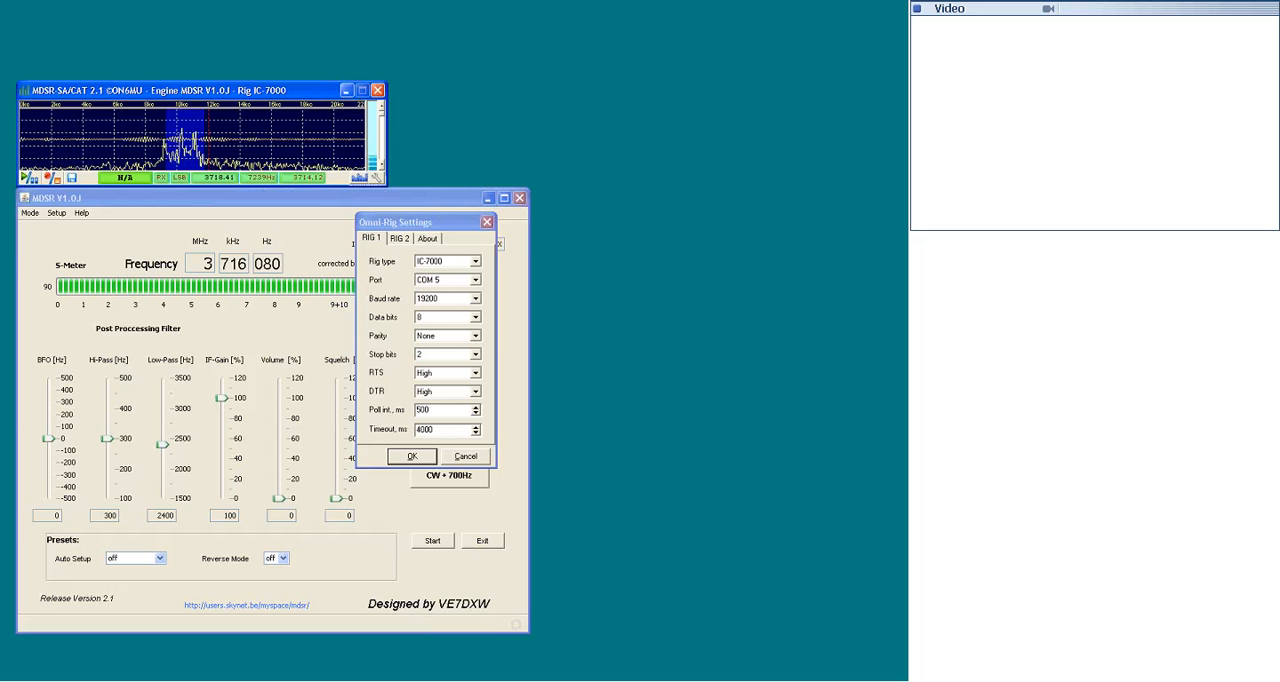
click(474, 262)
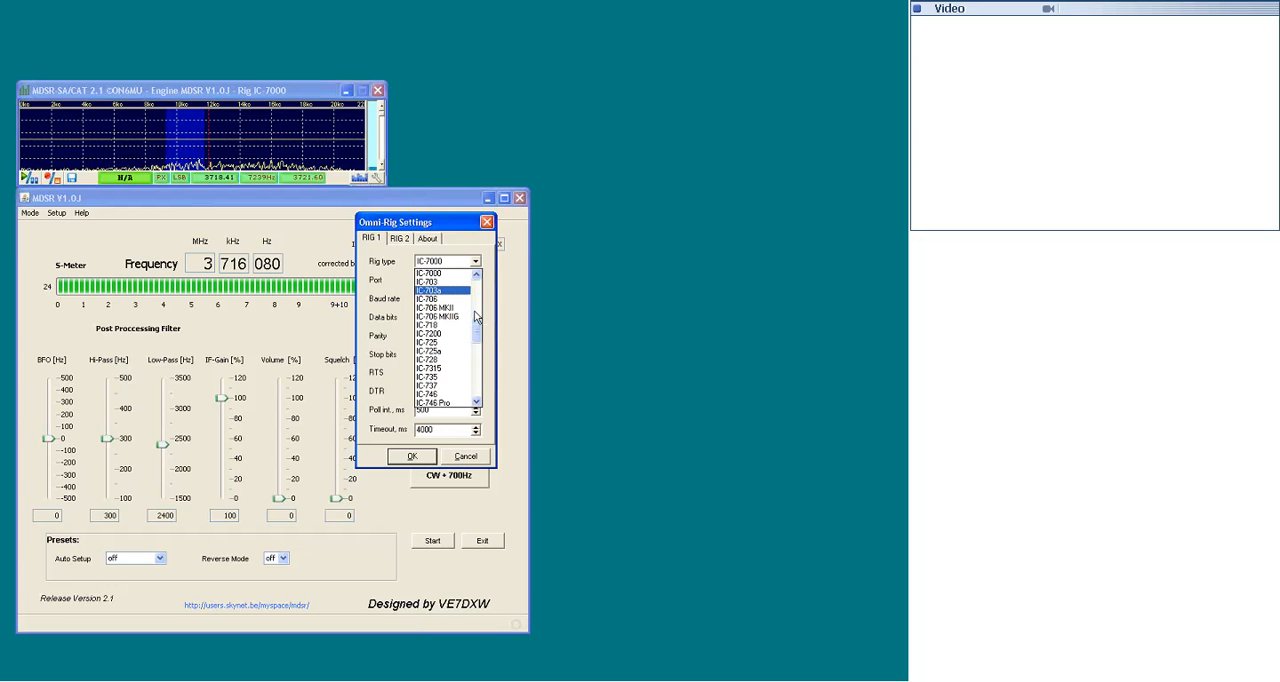
scroll(477, 318, down, 4)
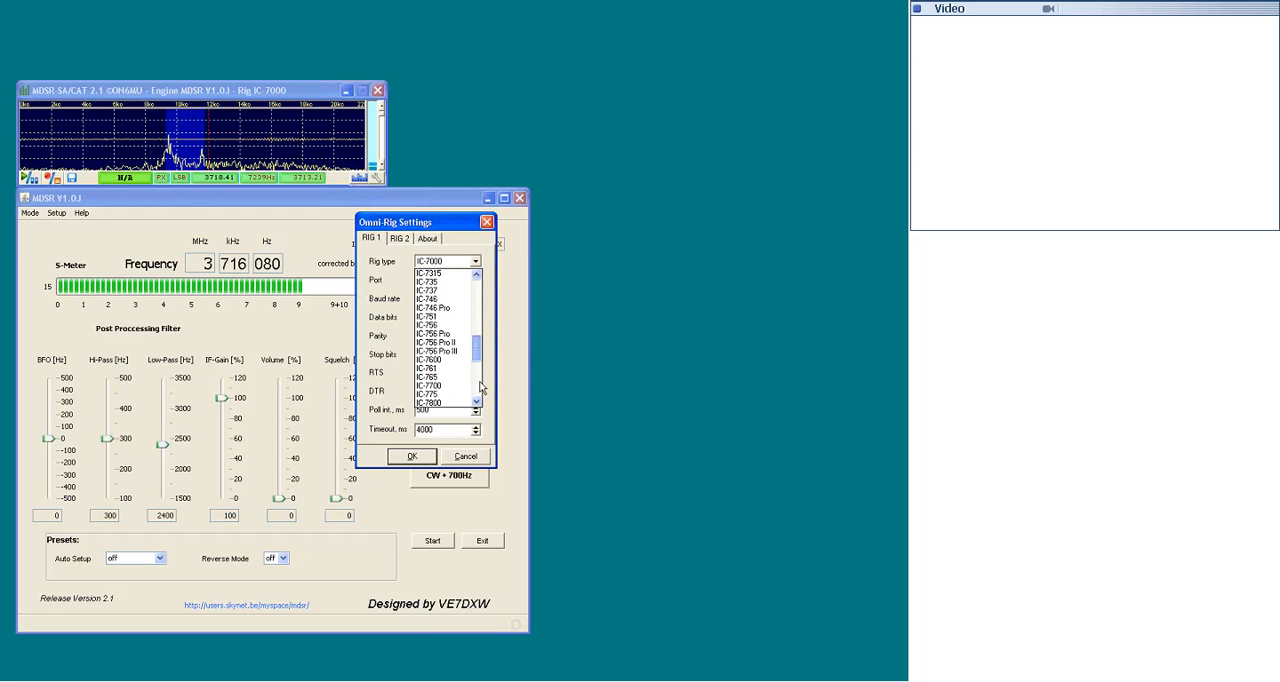
scroll(481, 388, up, 10)
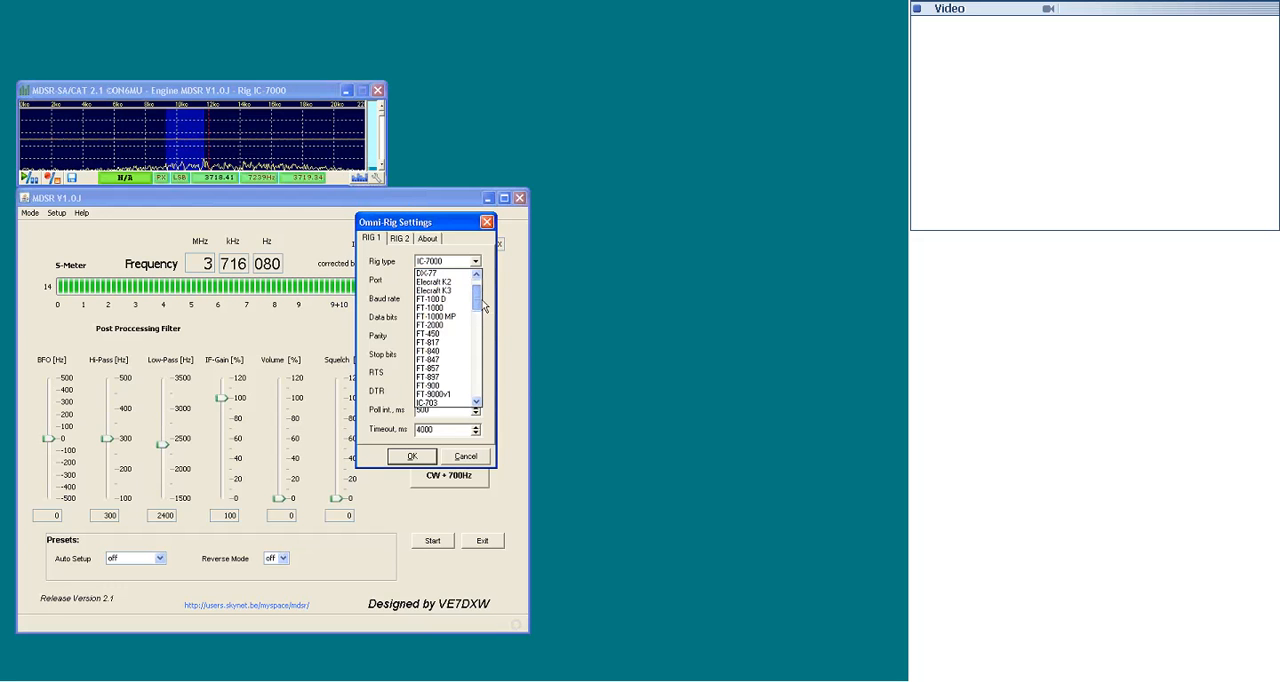
drag(482, 300, 482, 319)
click(432, 334)
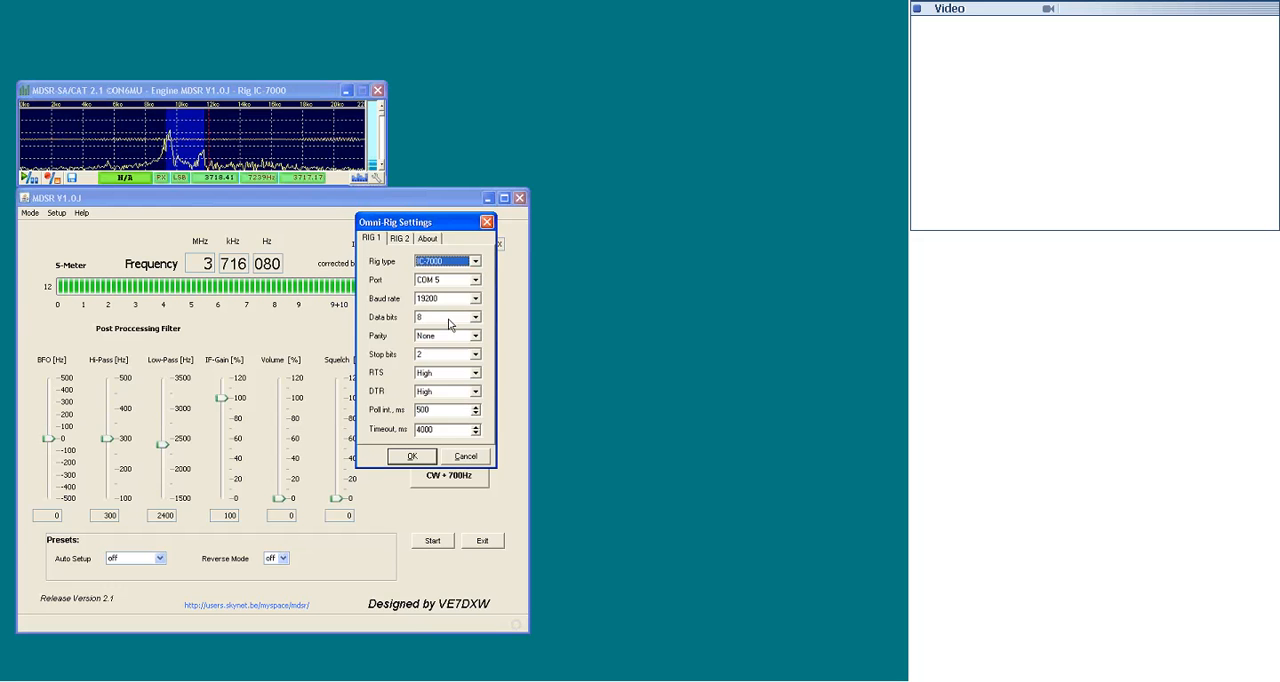
- Set the RIG 1 port to COM 5 and the baud rate to 19200
click(452, 280)
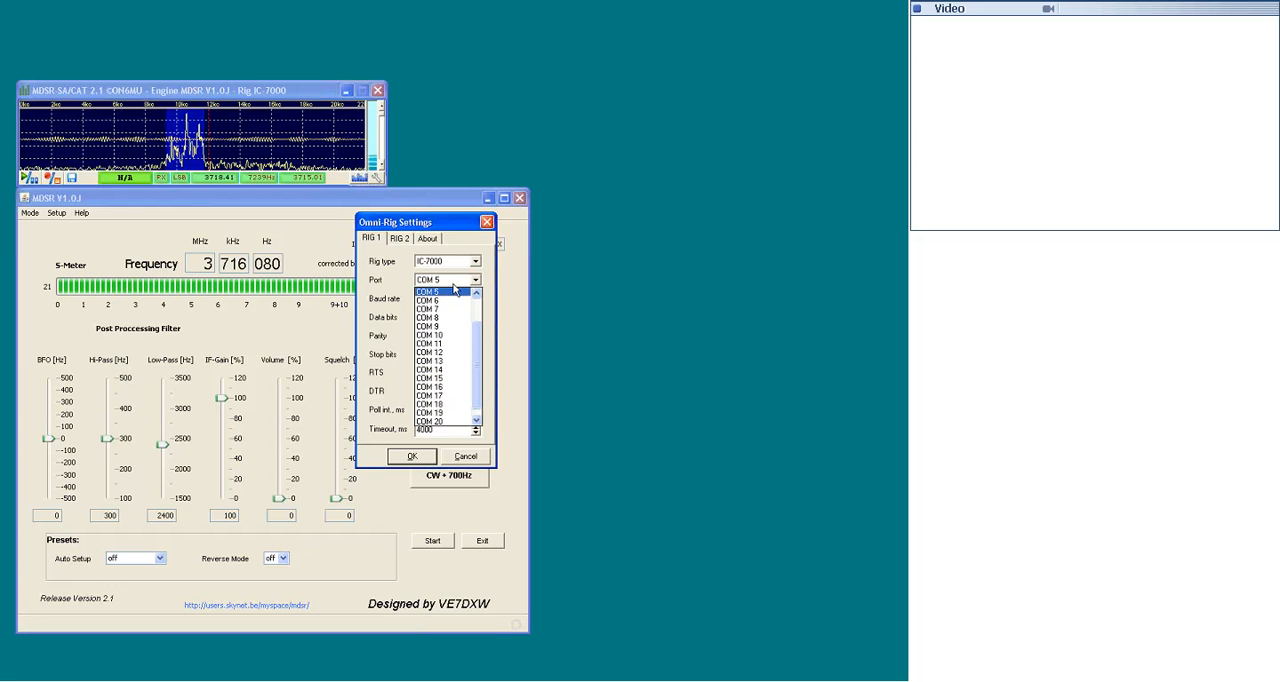
click(455, 291)
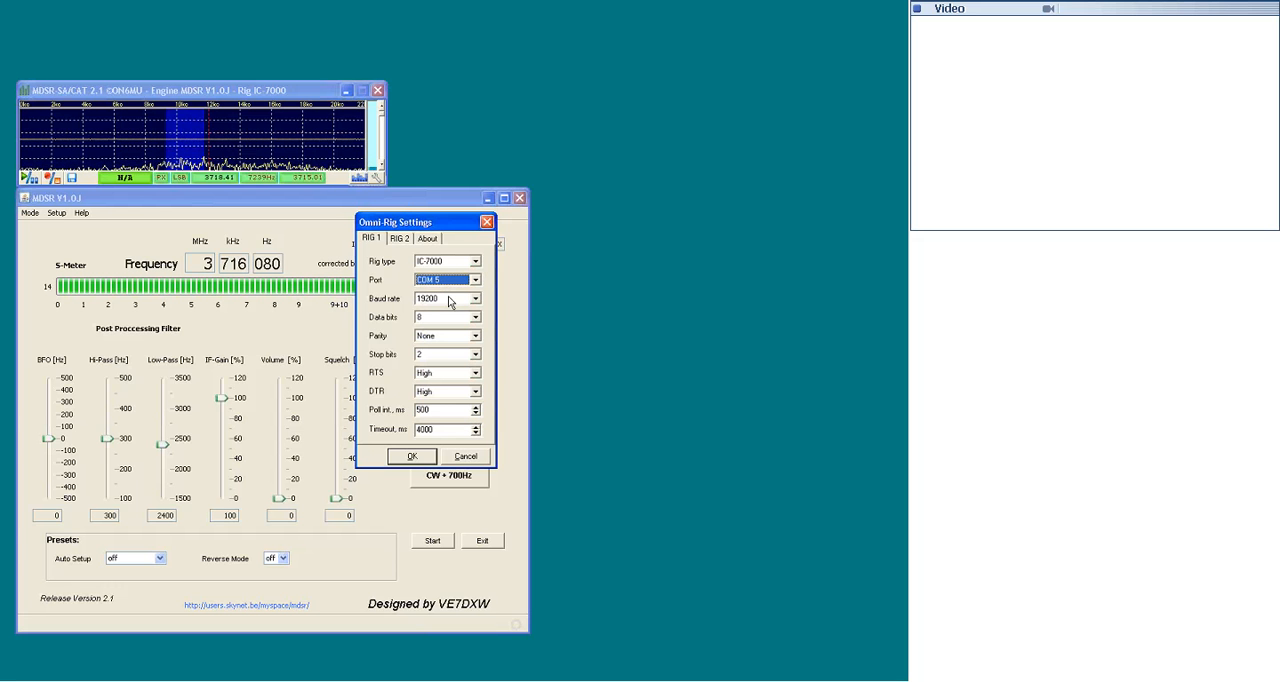
click(450, 300)
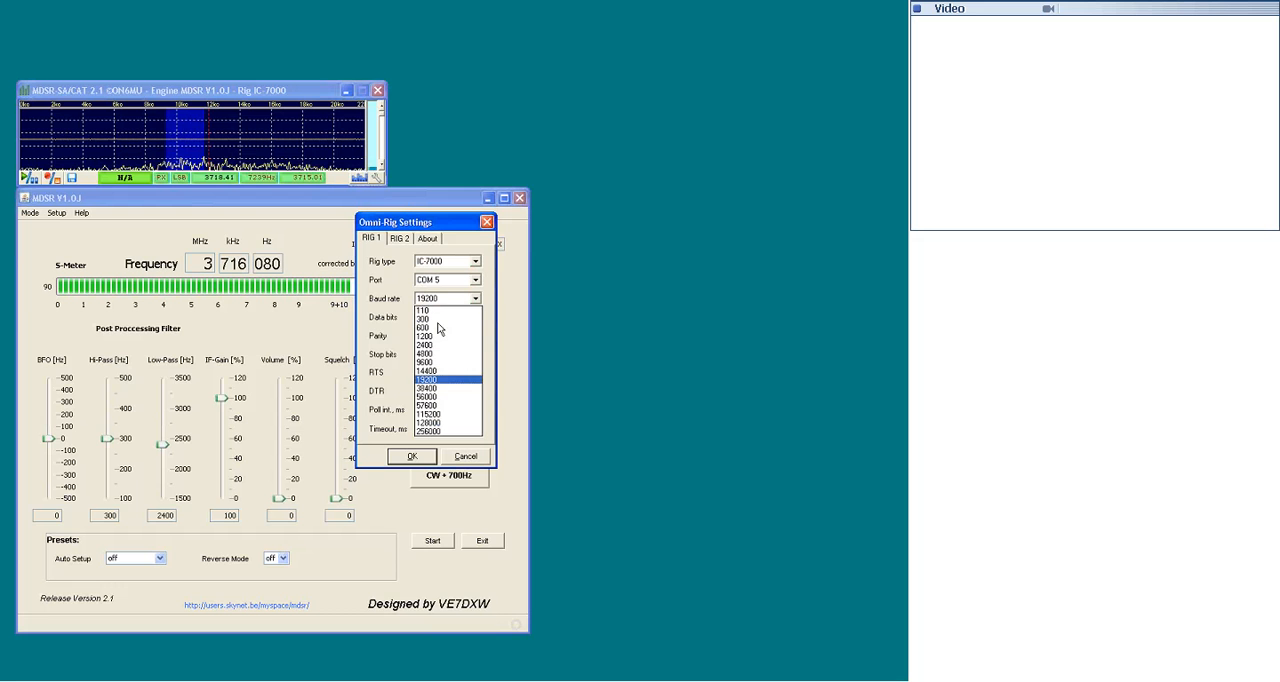
click(437, 378)
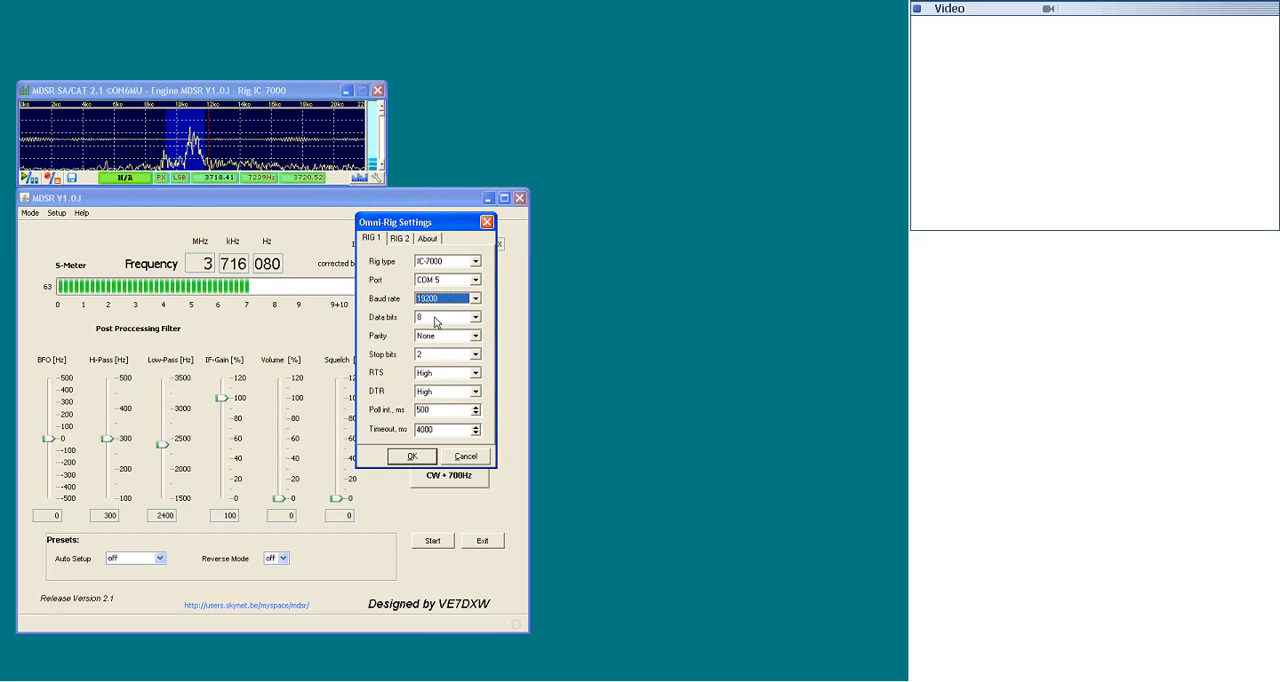
- Set RIG 1 to 8 data bits, parity None and 2 stop bits
click(472, 318)
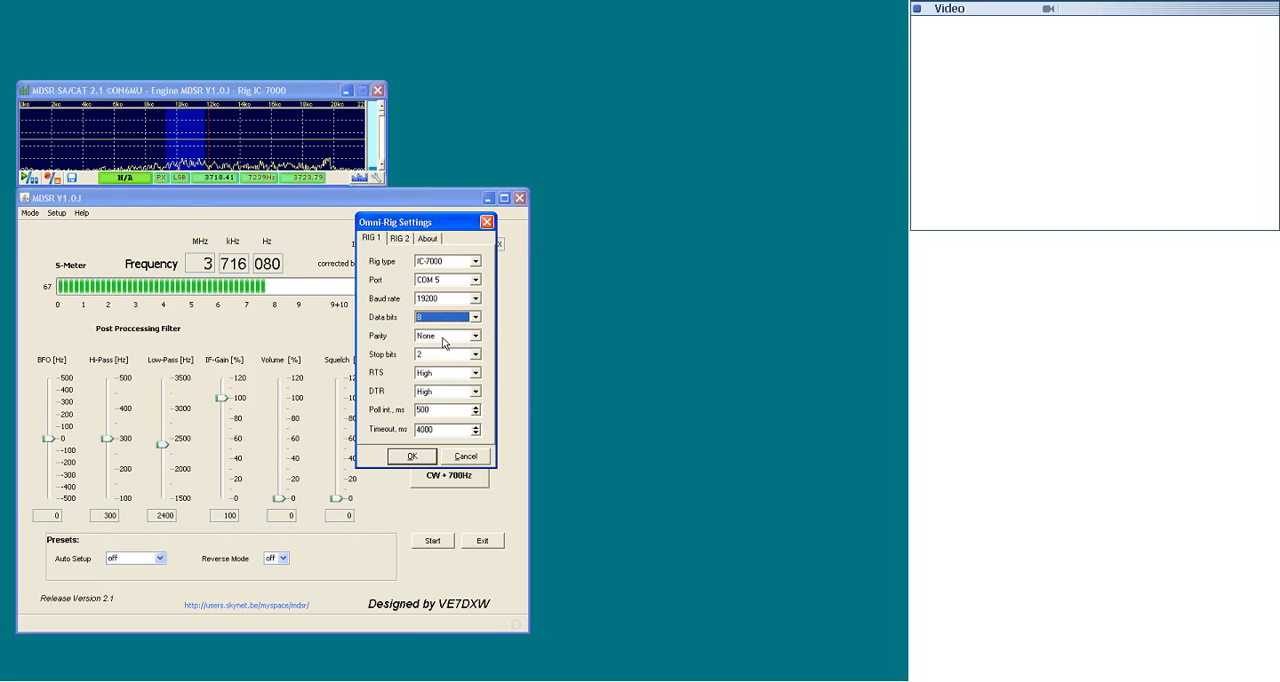
click(449, 340)
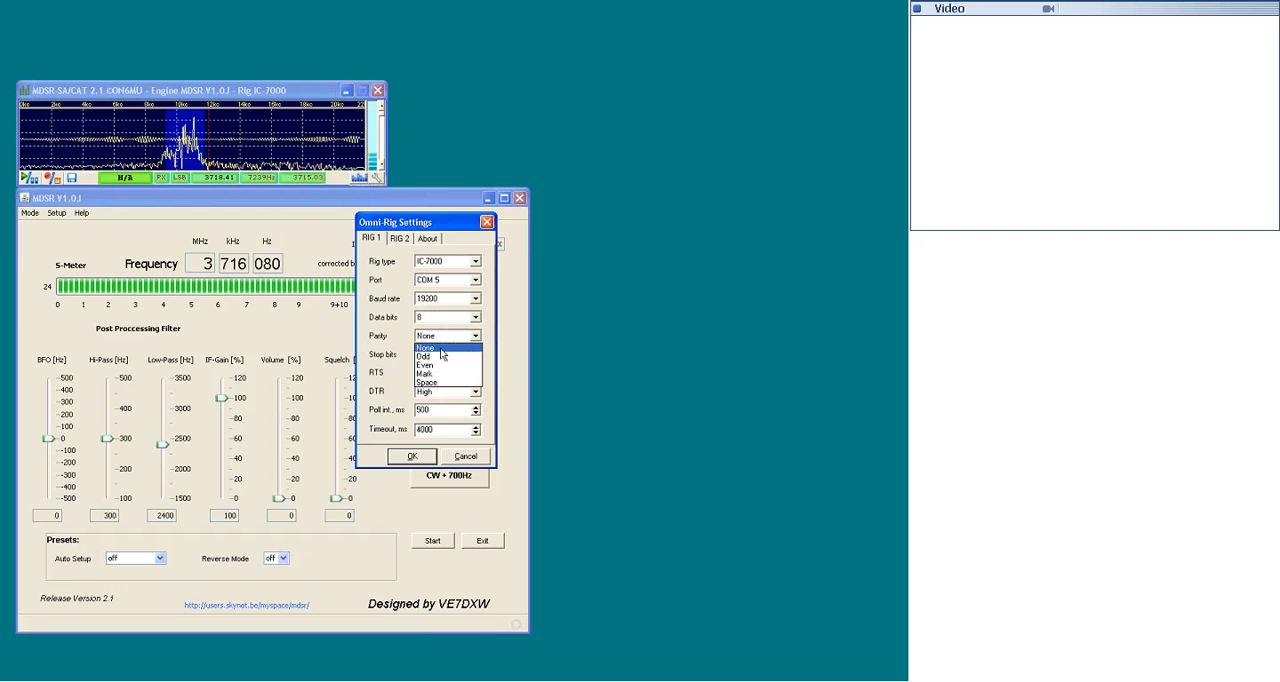
click(447, 348)
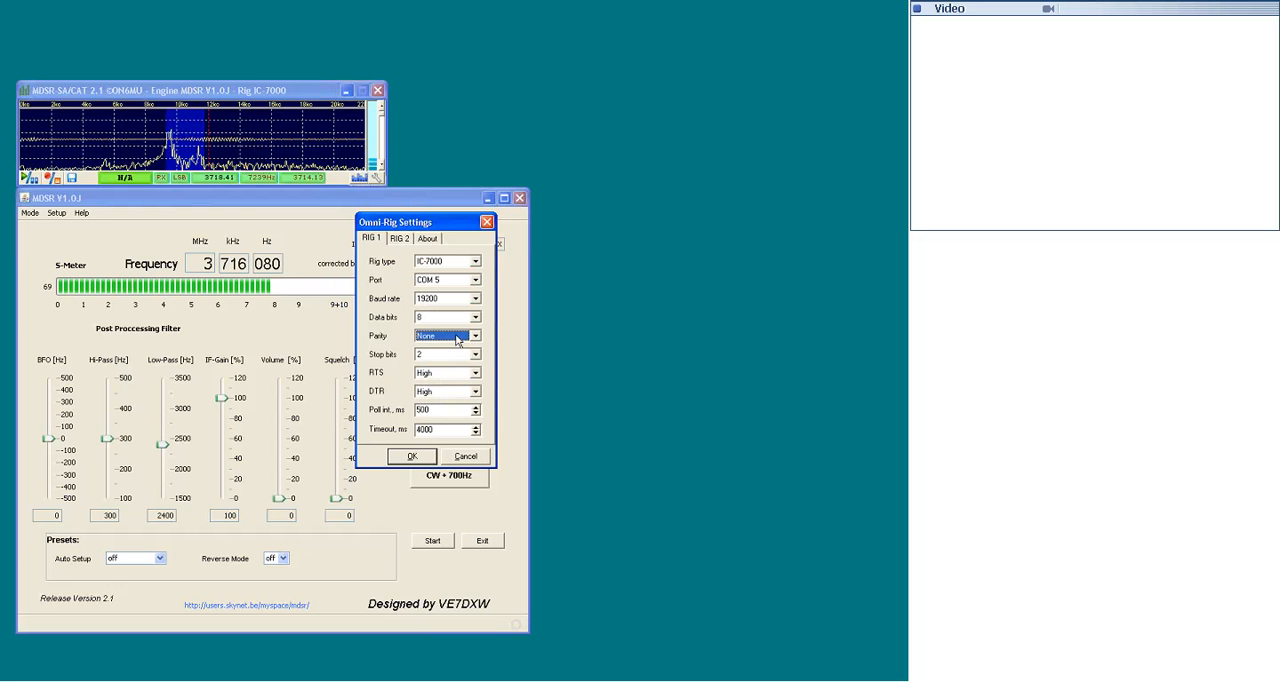
click(450, 355)
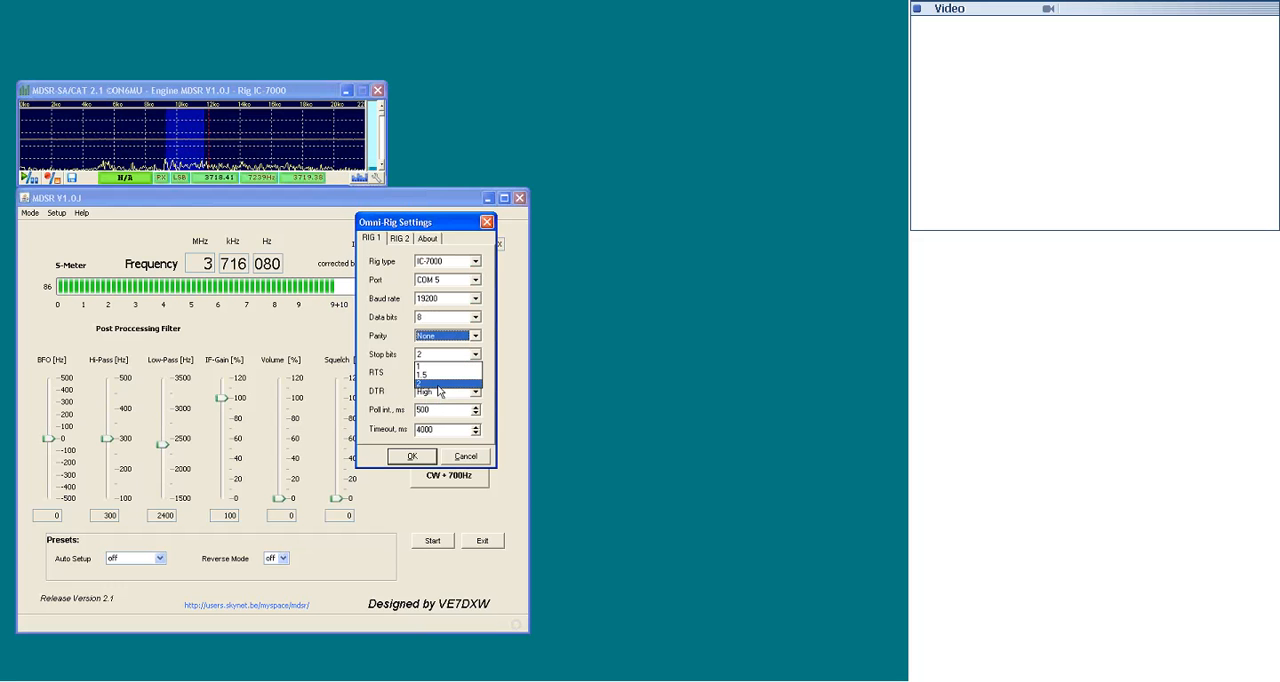
click(438, 385)
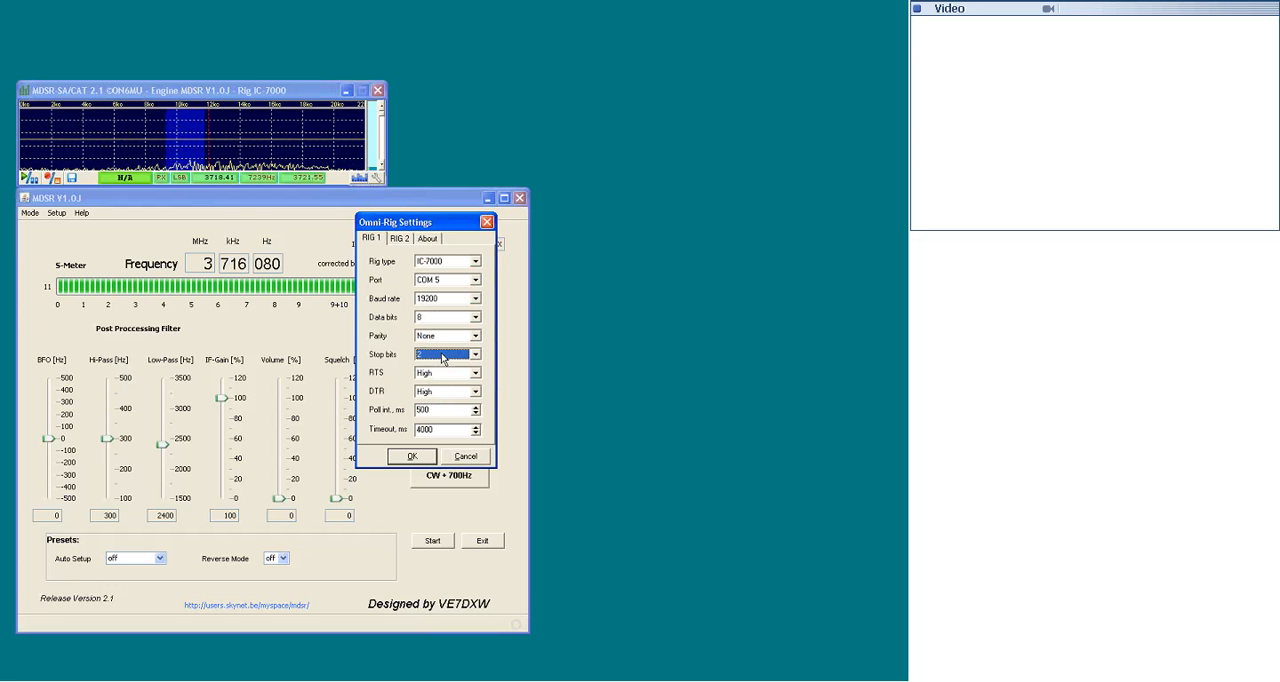
- Set RTS and DTR to High for RIG 1 and accept the Omni-Rig settings
click(444, 377)
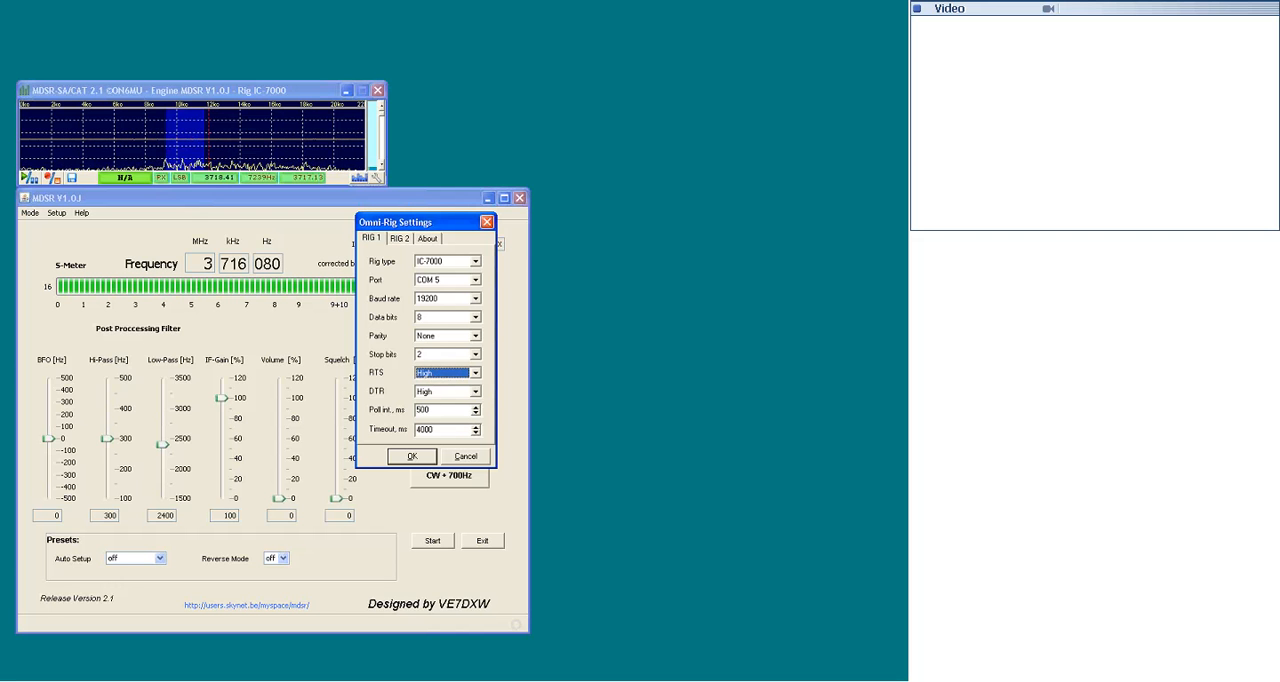
key(Tab)
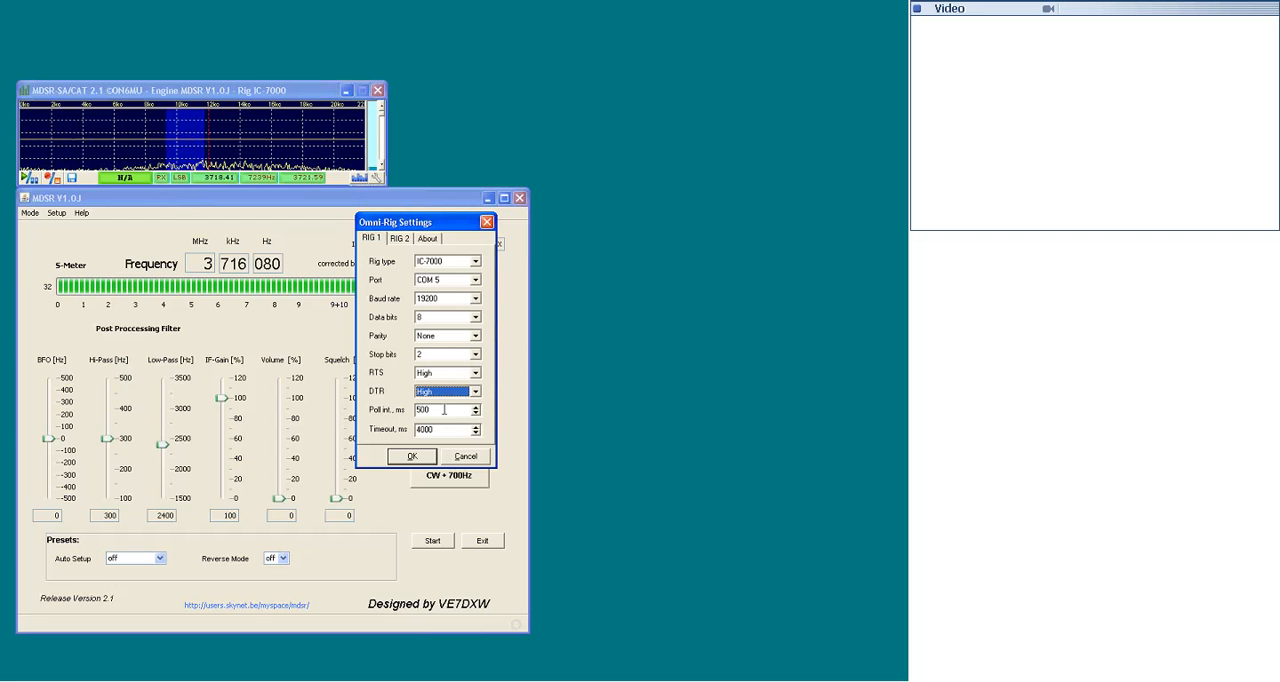
click(411, 458)
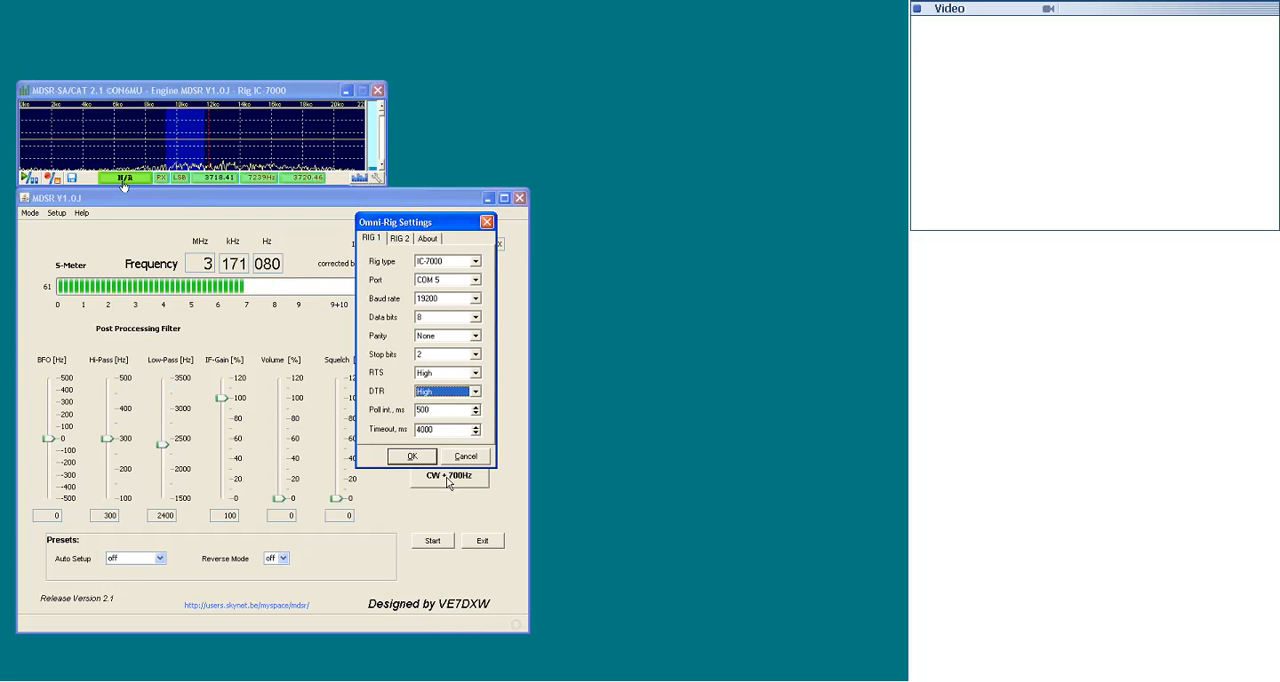
click(408, 456)
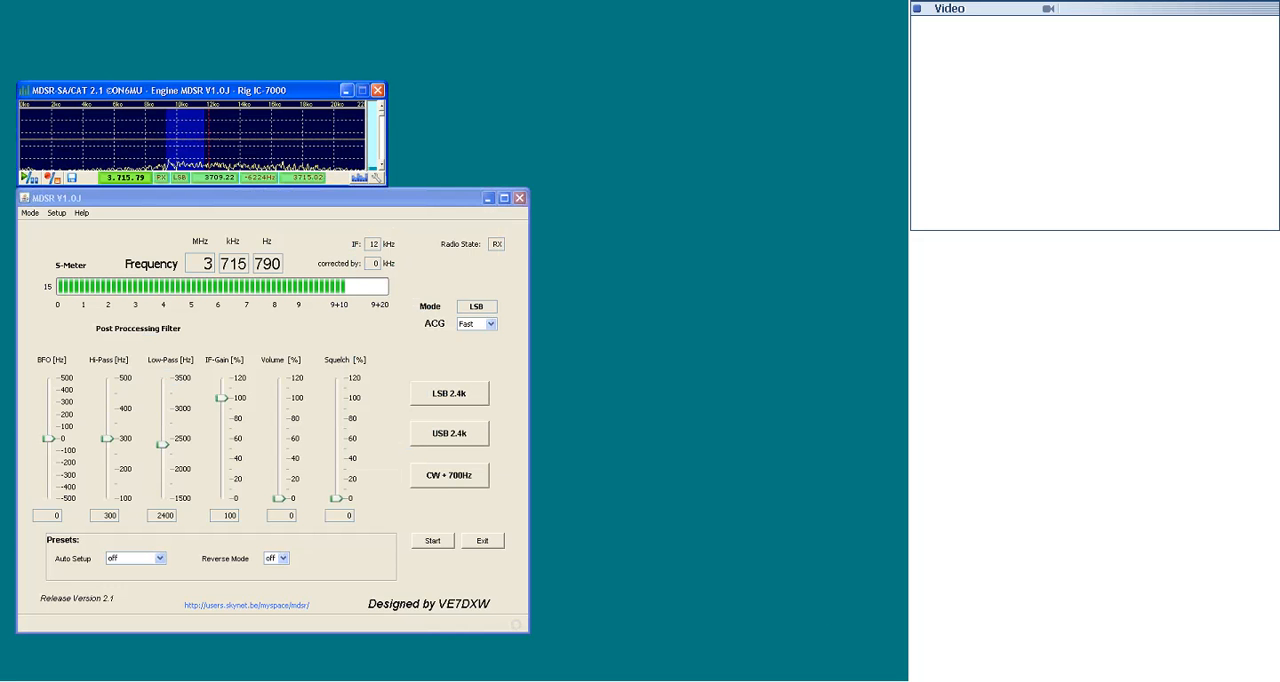
- Raise the MDSR receiver volume to 20%
click(281, 500)
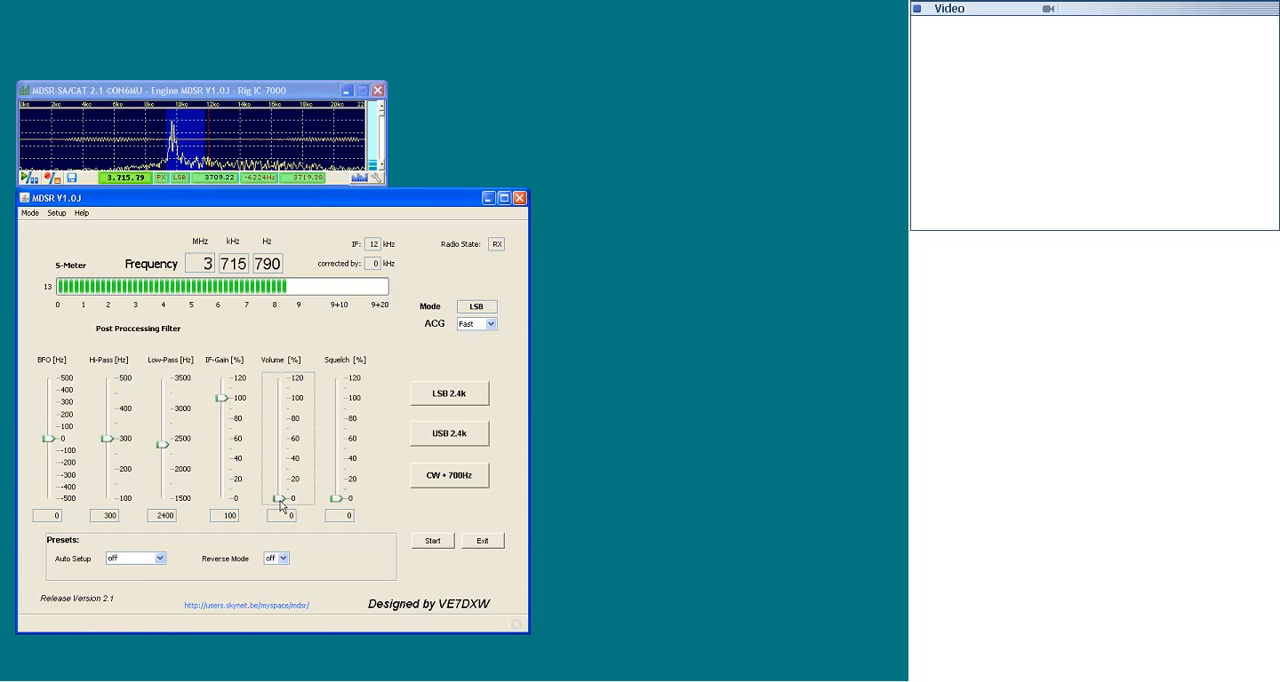
drag(281, 503, 281, 484)
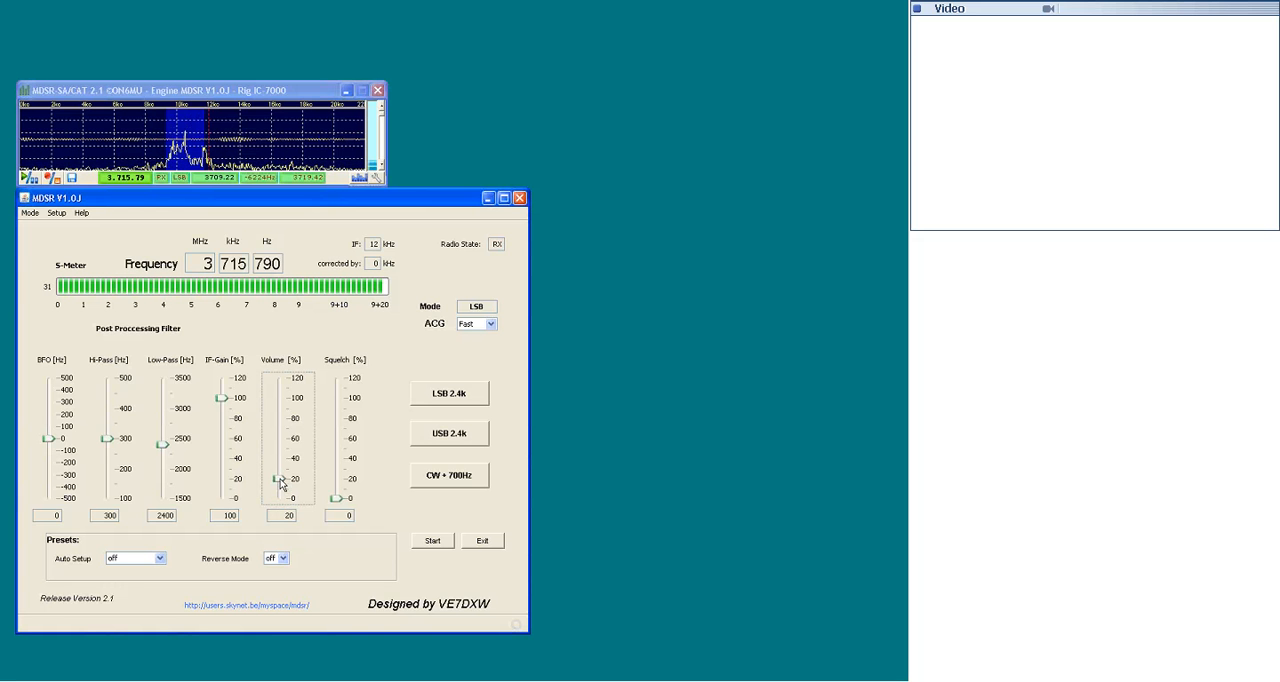